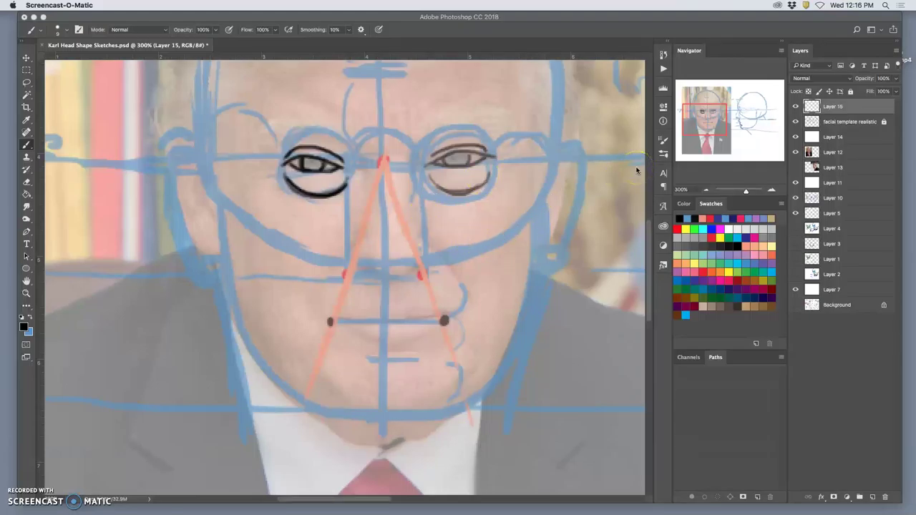
# - Add a new layer above Layer 15 and fill it with white to make a blank canvas
pyautogui.scroll(3, 503, 208)
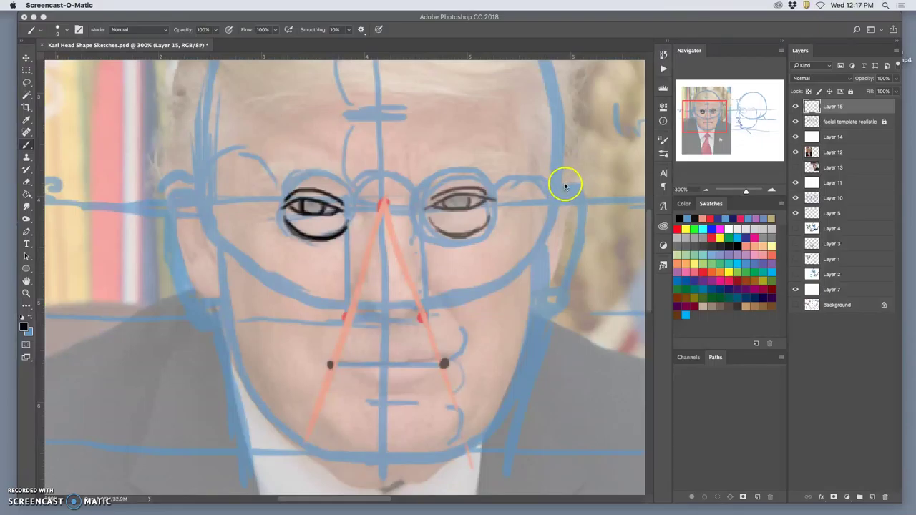
pyautogui.click(847, 108)
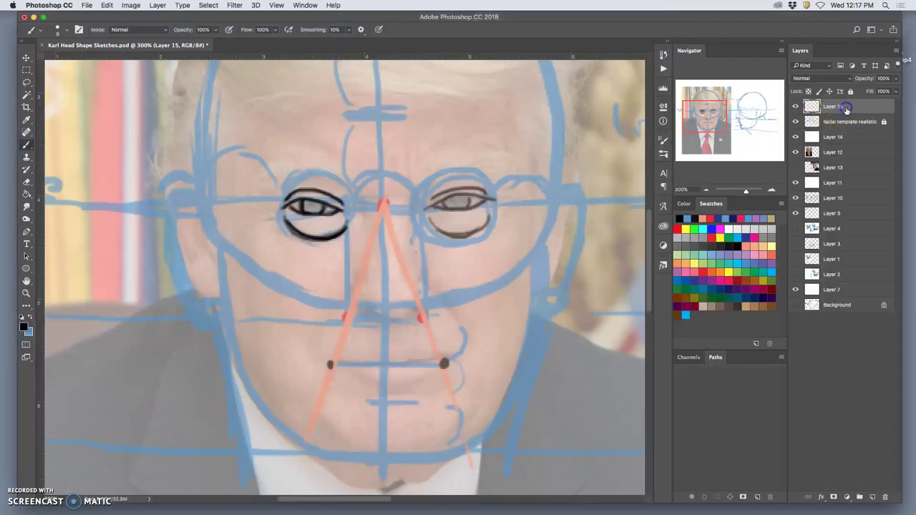
pyautogui.click(873, 498)
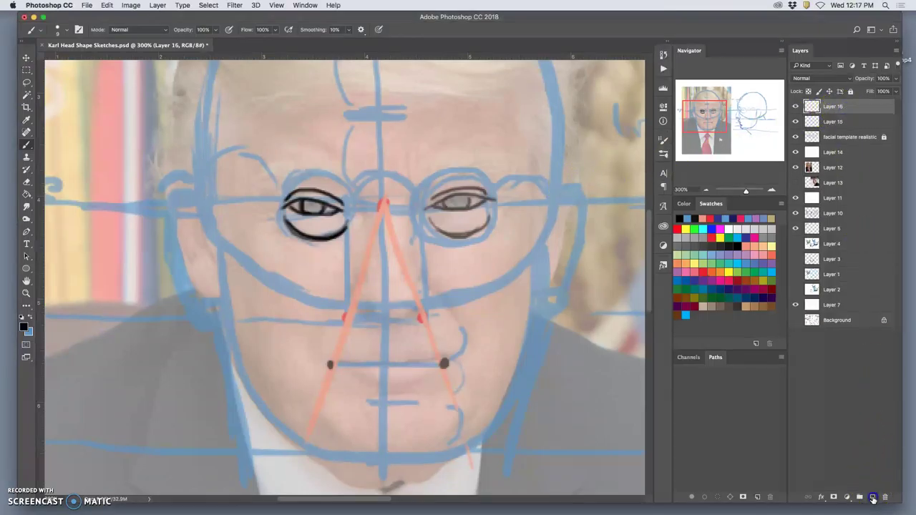
pyautogui.click(106, 5)
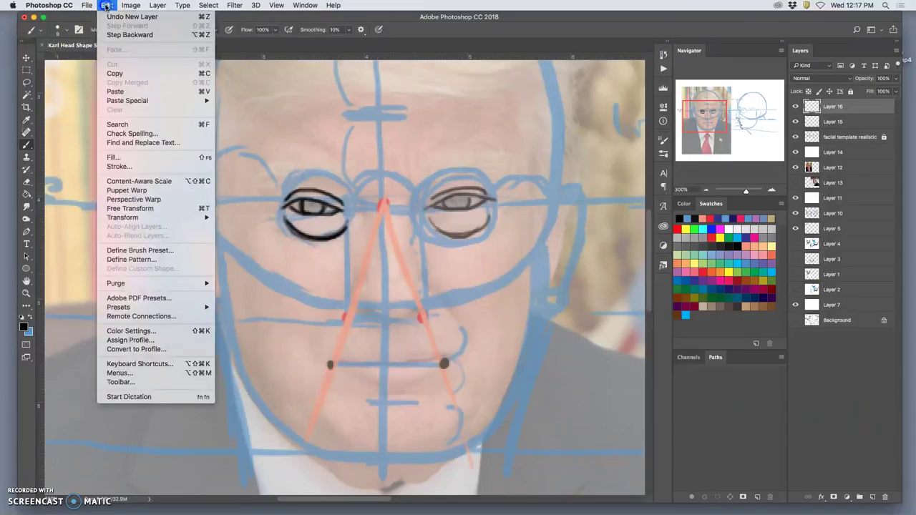
pyautogui.click(129, 159)
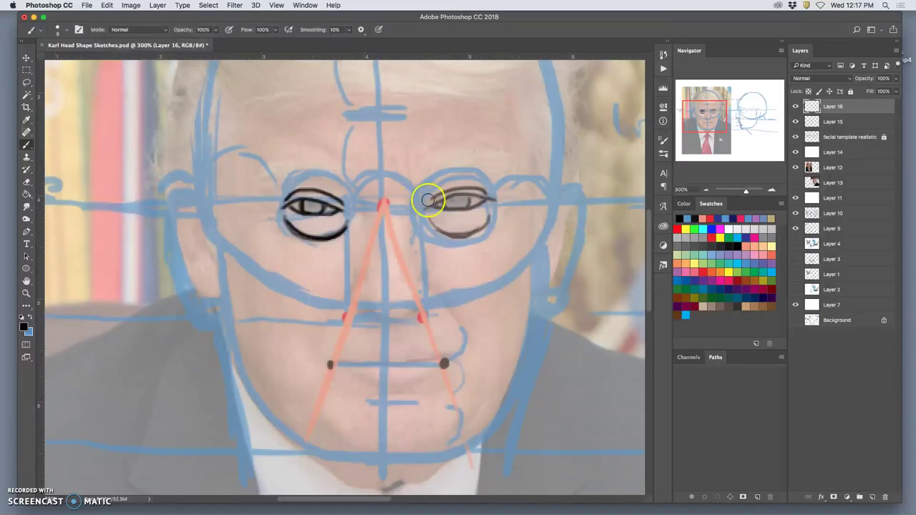
pyautogui.click(523, 206)
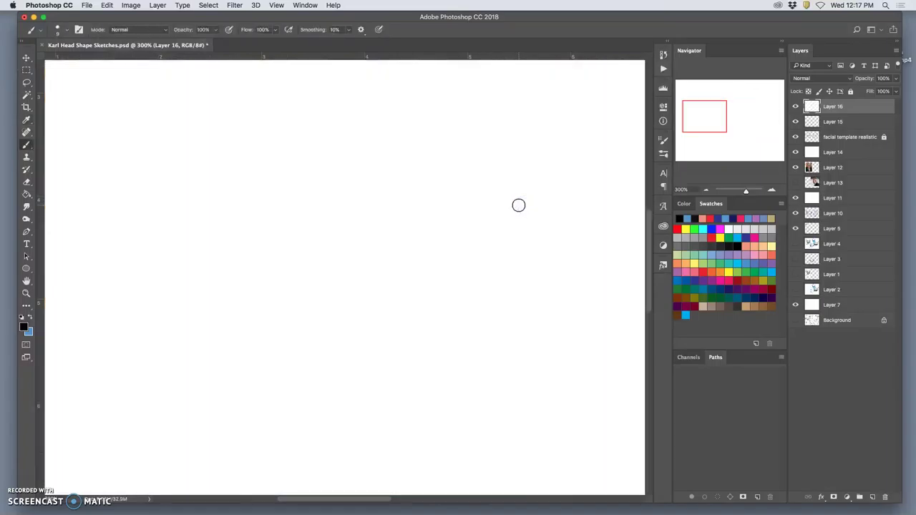
pyautogui.press('super+minus')
pyautogui.press('super+minus')
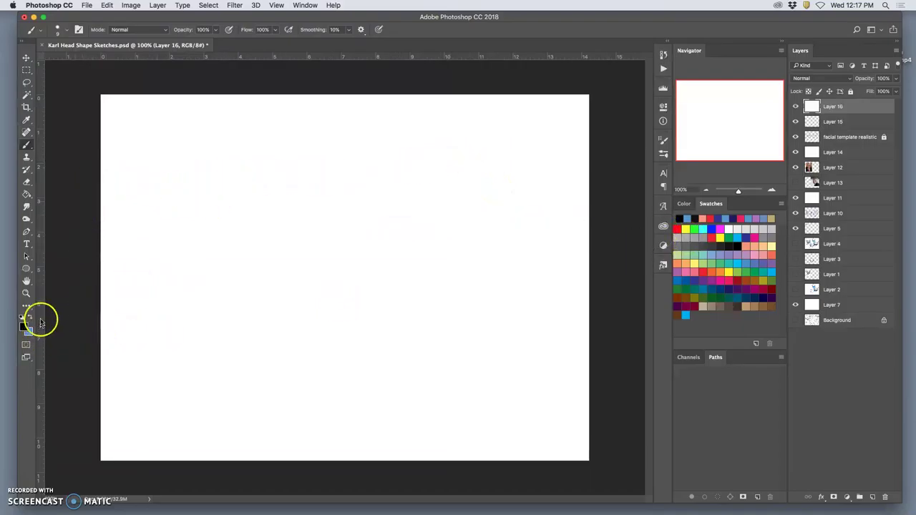
# - Make blue the foreground colour and sketch a loose circle for the cranium in the canvas's upper left half
pyautogui.click(30, 317)
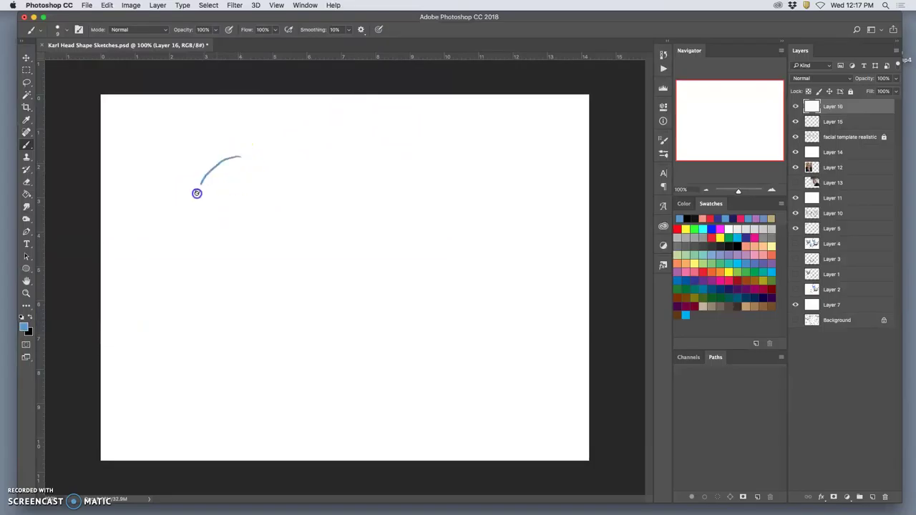
pyautogui.moveTo(283, 165)
pyautogui.mouseDown()
pyautogui.moveTo(236, 158)
pyautogui.moveTo(292, 159)
pyautogui.moveTo(326, 192)
pyautogui.moveTo(320, 238)
pyautogui.moveTo(280, 274)
pyautogui.moveTo(224, 269)
pyautogui.moveTo(193, 212)
pyautogui.moveTo(244, 153)
pyautogui.mouseUp()
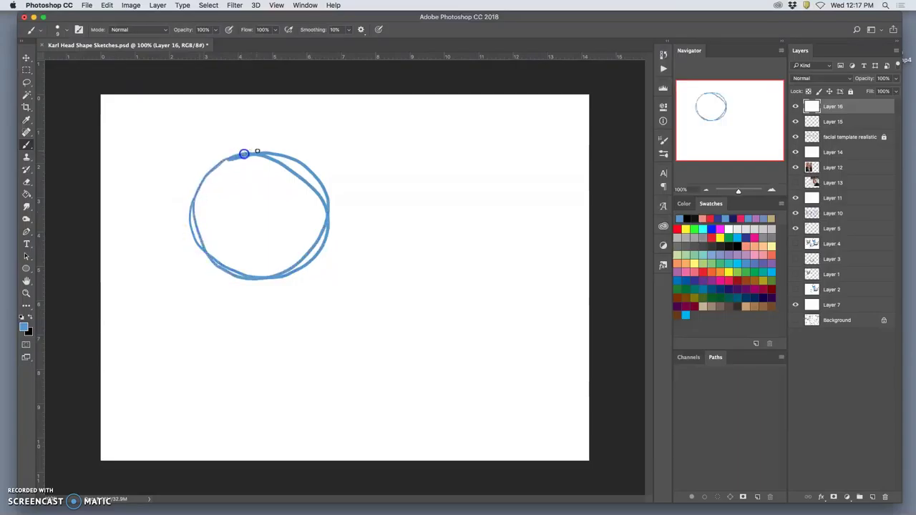
pyautogui.moveTo(195, 222); pyautogui.dragTo(237, 274)
pyautogui.moveTo(322, 186); pyautogui.dragTo(324, 250)
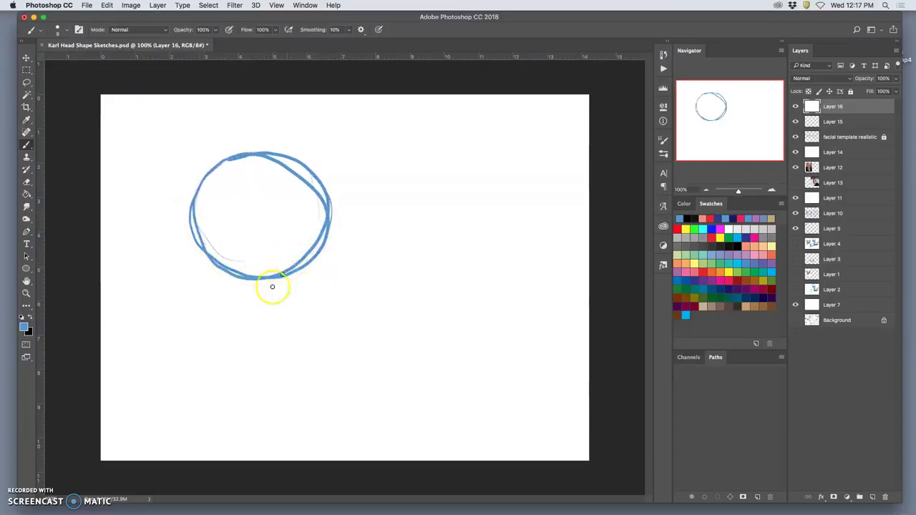
# - Select the blue circle with a loose Lasso outline around it
pyautogui.click(26, 81)
pyautogui.moveTo(240, 139); pyautogui.dragTo(172, 190)
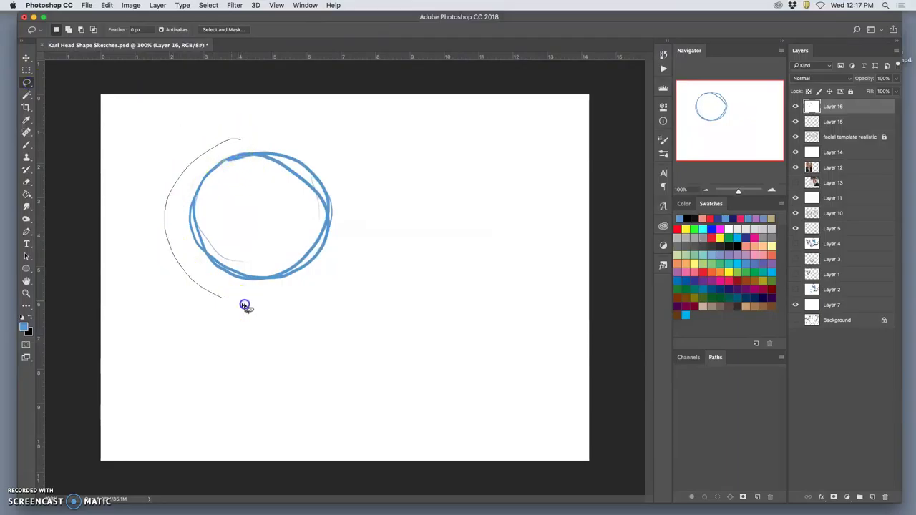
pyautogui.moveTo(245, 305)
pyautogui.mouseDown()
pyautogui.moveTo(340, 286)
pyautogui.moveTo(361, 192)
pyautogui.moveTo(299, 137)
pyautogui.moveTo(238, 140)
pyautogui.mouseUp()
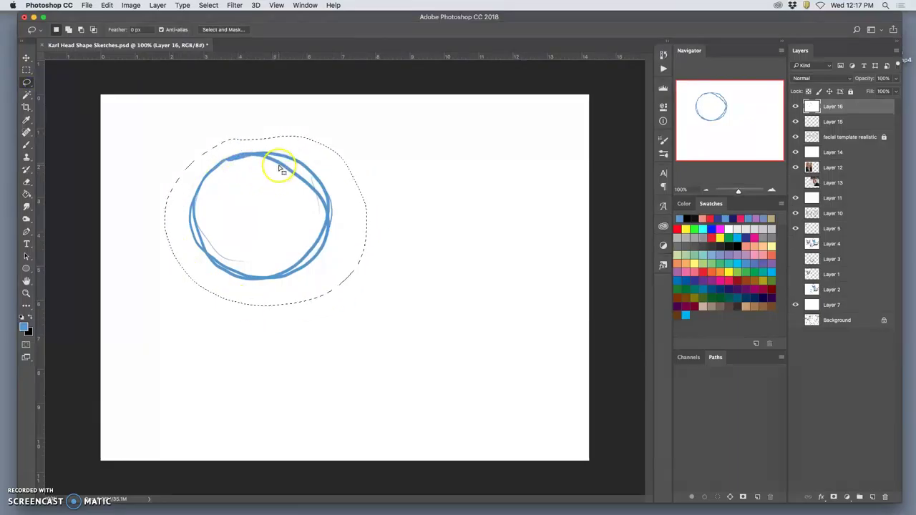
pyautogui.press('super+c')
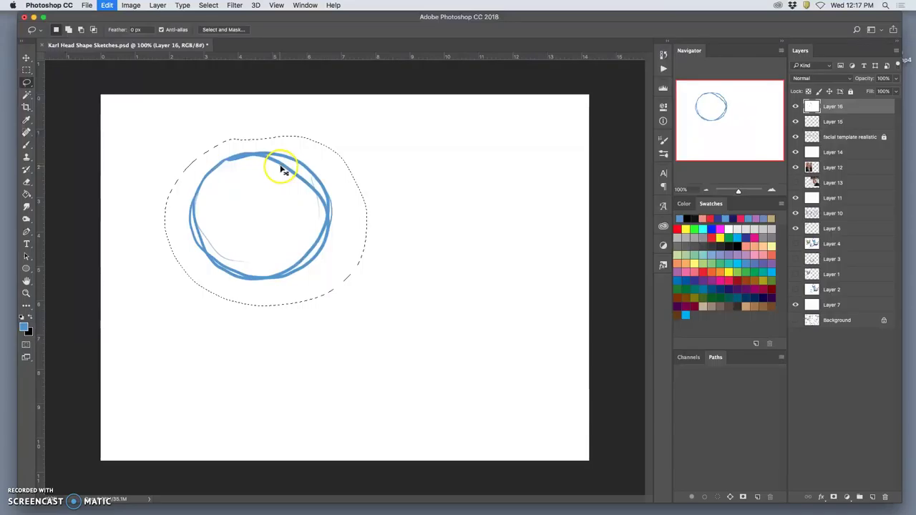
pyautogui.press('super+v')
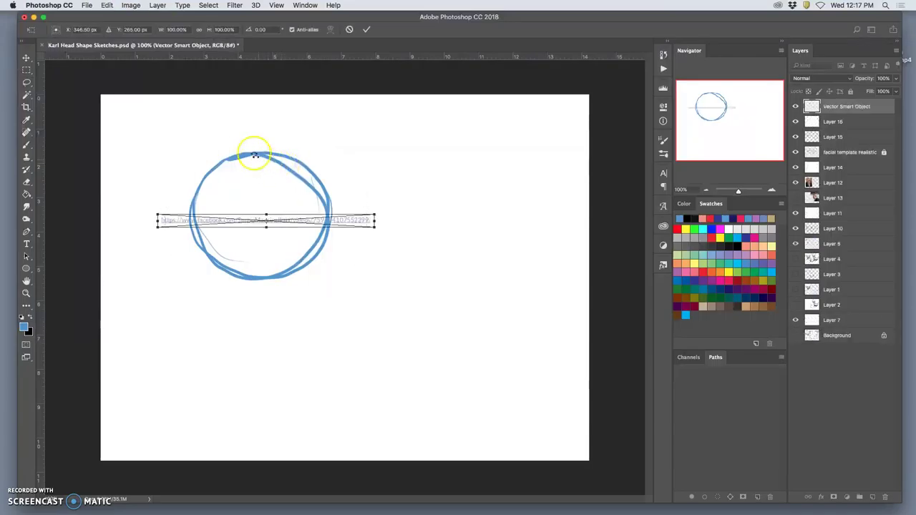
pyautogui.press('Escape')
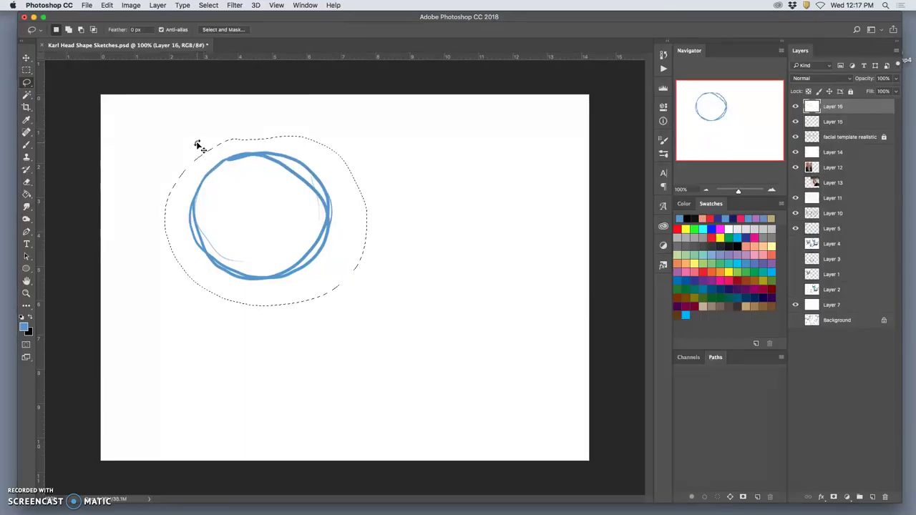
# - Duplicate the selected circle onto its own layer and move the copy level with the original, to its right
pyautogui.press('super+j')
pyautogui.click(26, 57)
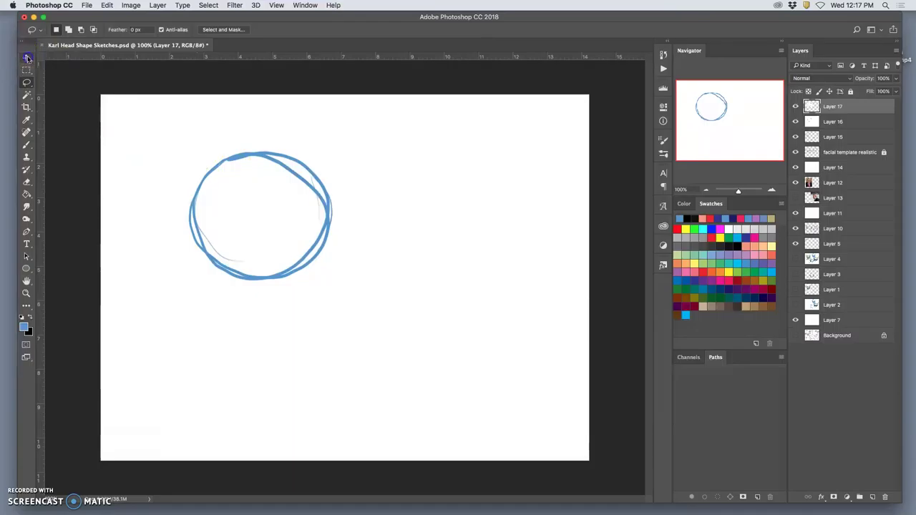
pyautogui.moveTo(214, 185); pyautogui.dragTo(413, 182)
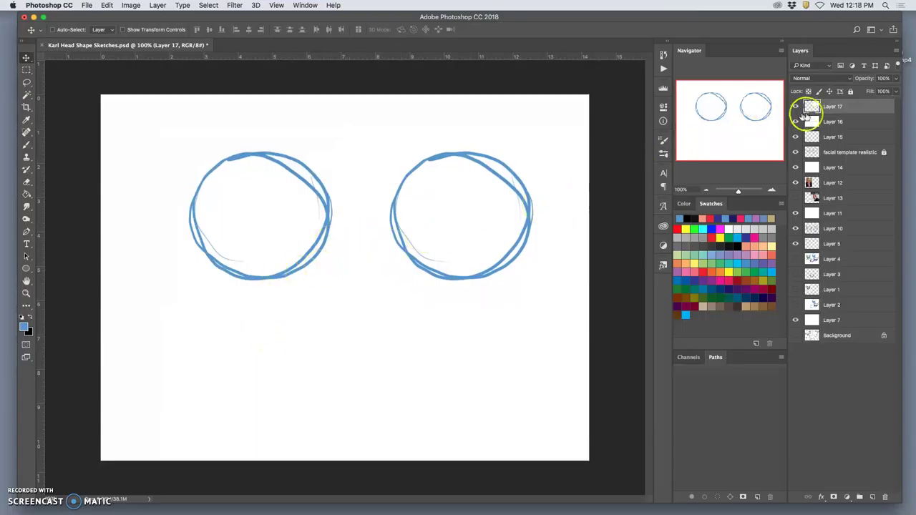
# - On Layer 16, brush a vertical centre line from the top of the first circle to well below it
pyautogui.click(837, 121)
pyautogui.click(27, 144)
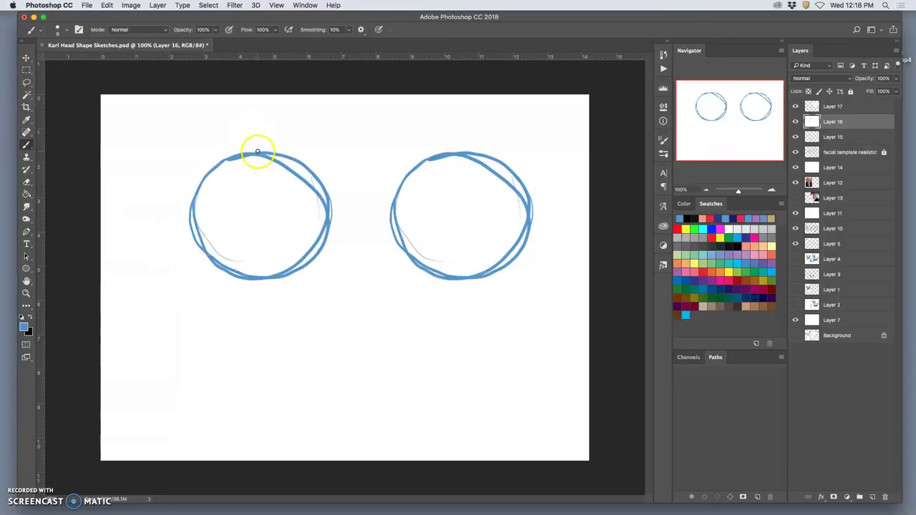
pyautogui.moveTo(258, 156); pyautogui.dragTo(256, 256)
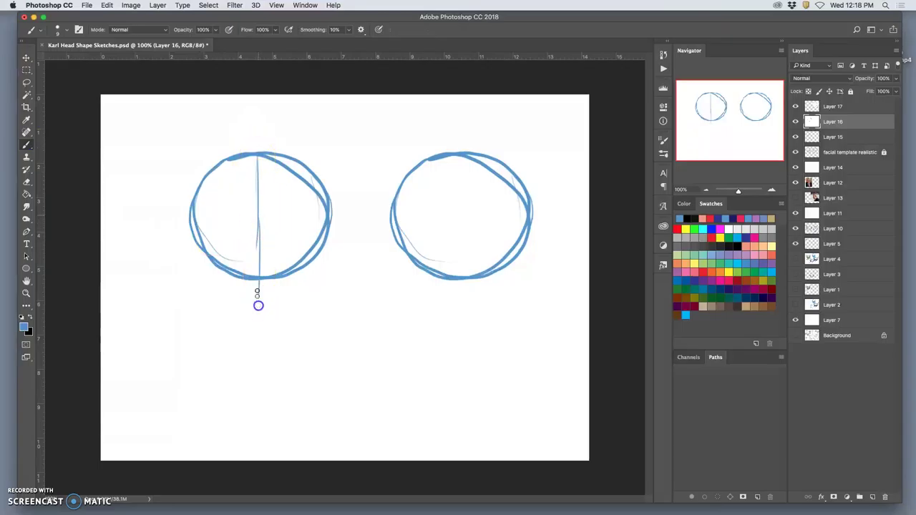
pyautogui.moveTo(258, 306)
pyautogui.mouseDown()
pyautogui.moveTo(263, 346)
pyautogui.moveTo(262, 291)
pyautogui.moveTo(264, 391)
pyautogui.mouseUp()
pyautogui.click(308, 173)
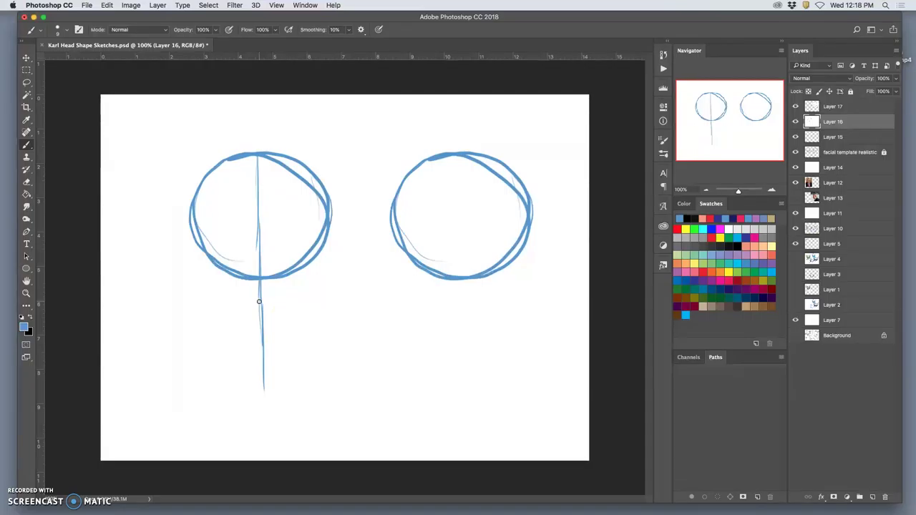
# - Sketch the front-view jaw below the first circle, curving both sides down to a chin on the centre line
pyautogui.moveTo(194, 192)
pyautogui.mouseDown()
pyautogui.moveTo(197, 275)
pyautogui.moveTo(198, 236)
pyautogui.moveTo(199, 295)
pyautogui.mouseUp()
pyautogui.moveTo(197, 233)
pyautogui.mouseDown()
pyautogui.moveTo(209, 307)
pyautogui.moveTo(239, 336)
pyautogui.moveTo(283, 335)
pyautogui.moveTo(265, 334)
pyautogui.moveTo(295, 319)
pyautogui.moveTo(263, 336)
pyautogui.moveTo(314, 282)
pyautogui.mouseUp()
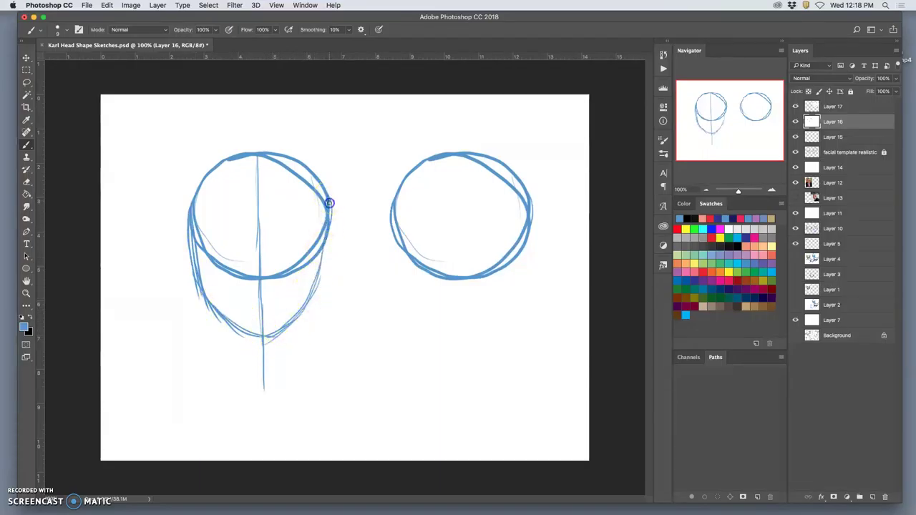
pyautogui.moveTo(327, 213)
pyautogui.mouseDown()
pyautogui.moveTo(297, 319)
pyautogui.moveTo(325, 246)
pyautogui.moveTo(308, 303)
pyautogui.mouseUp()
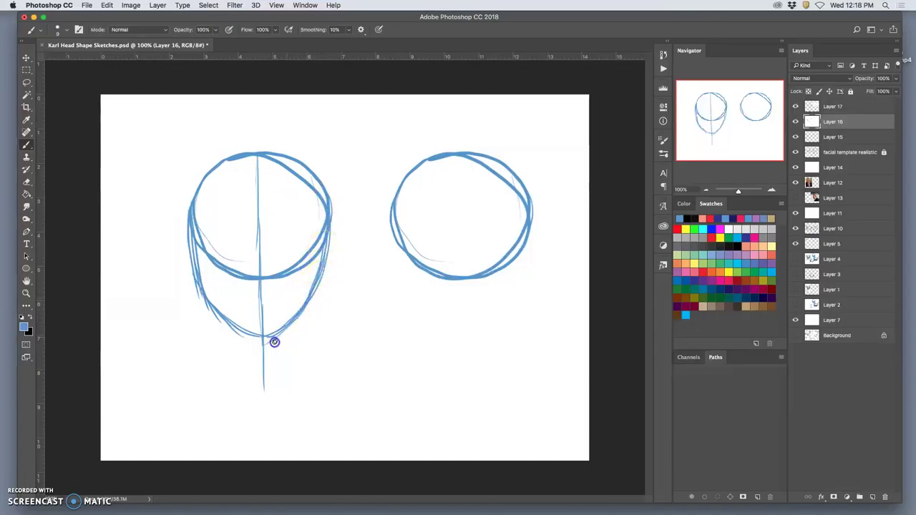
pyautogui.moveTo(268, 336); pyautogui.dragTo(284, 326)
pyautogui.moveTo(195, 262); pyautogui.dragTo(193, 257)
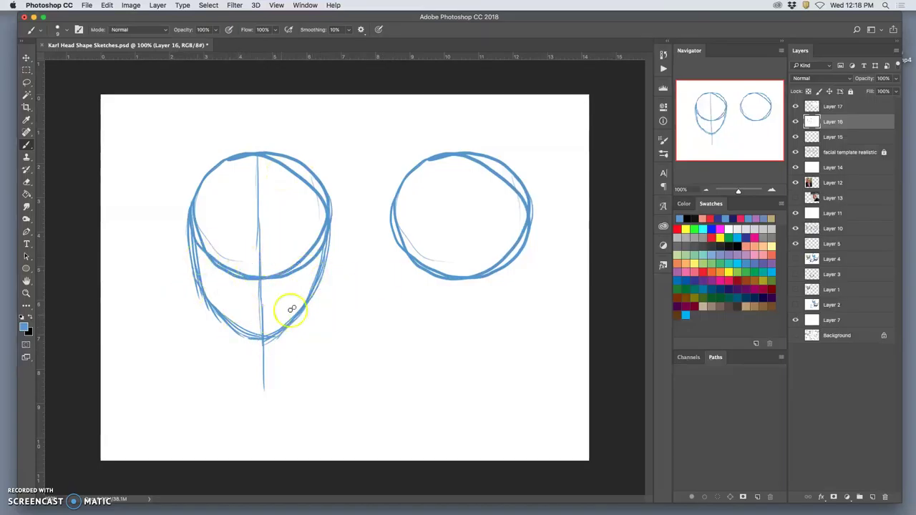
# - Begin the front face line down from the second circle's left edge and merge Layer 17 with Layer 16
pyautogui.moveTo(393, 281); pyautogui.dragTo(394, 295)
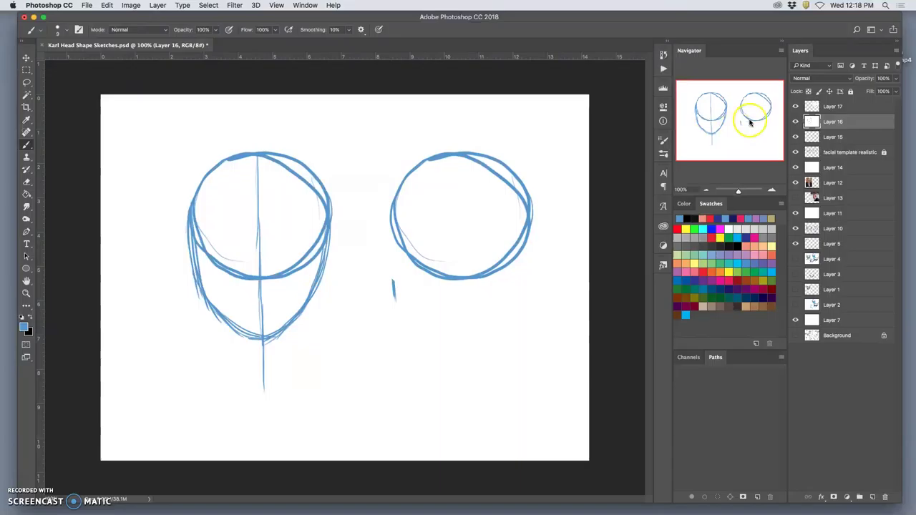
pyautogui.click(832, 107)
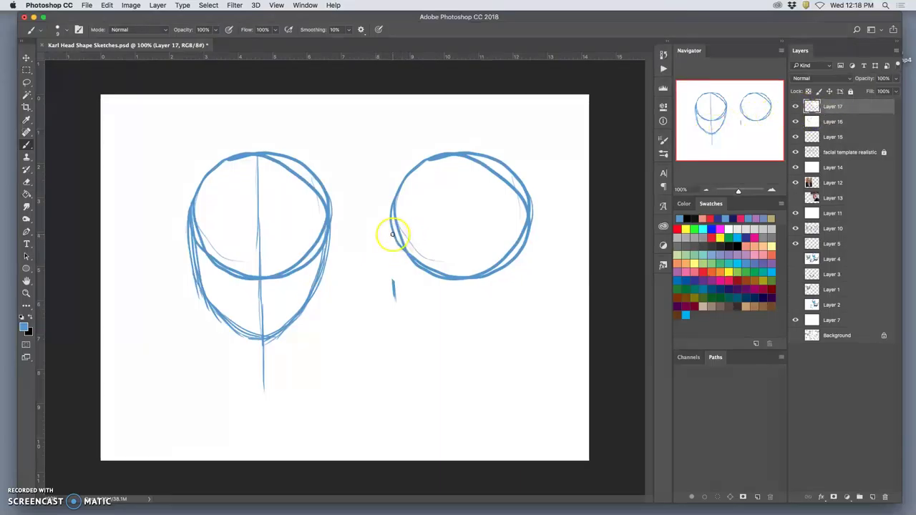
pyautogui.moveTo(391, 227); pyautogui.dragTo(394, 306)
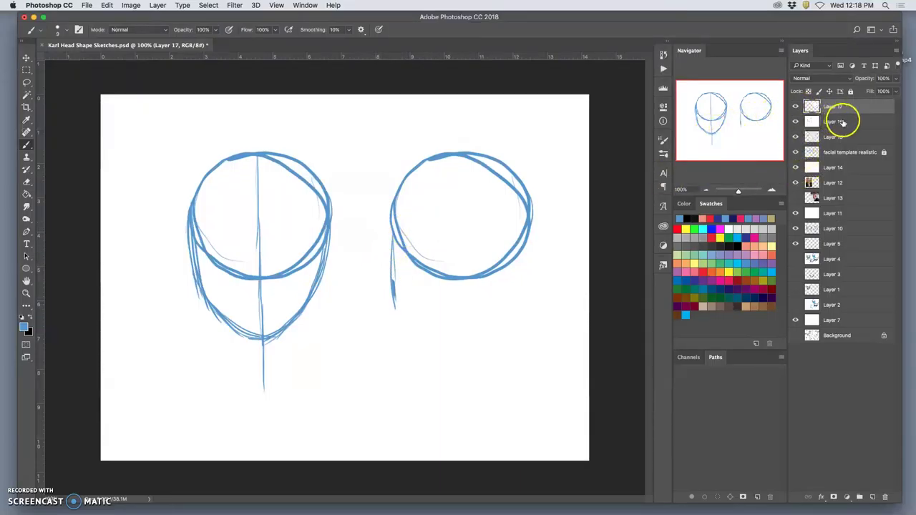
pyautogui.keyDown('shift'); pyautogui.click(846, 121); pyautogui.keyUp('shift')
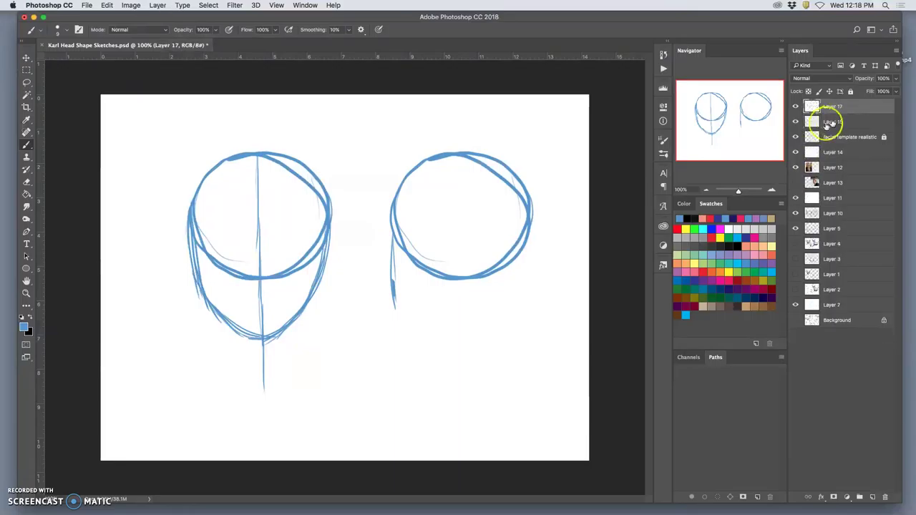
pyautogui.press('super+e')
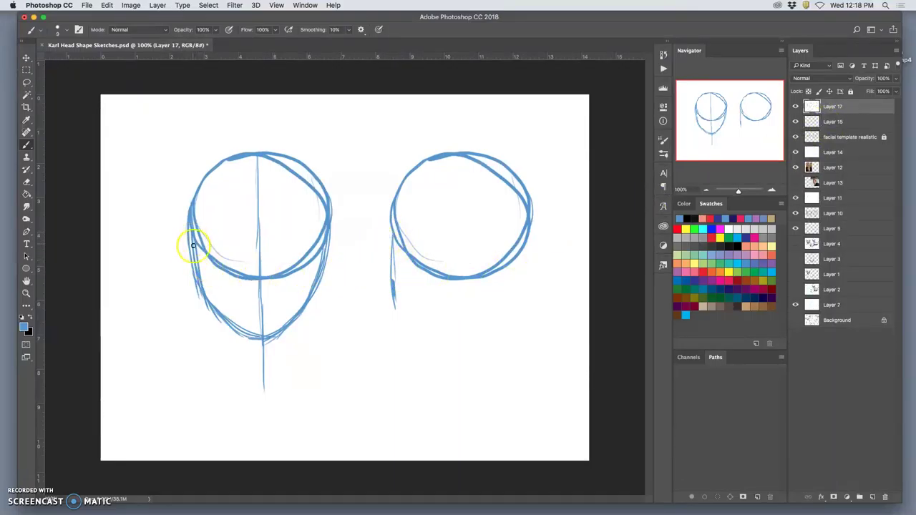
# - Extend the second head's face line down to the chin and draw a faint horizontal guide across both heads at chin level
pyautogui.moveTo(390, 239); pyautogui.dragTo(407, 334)
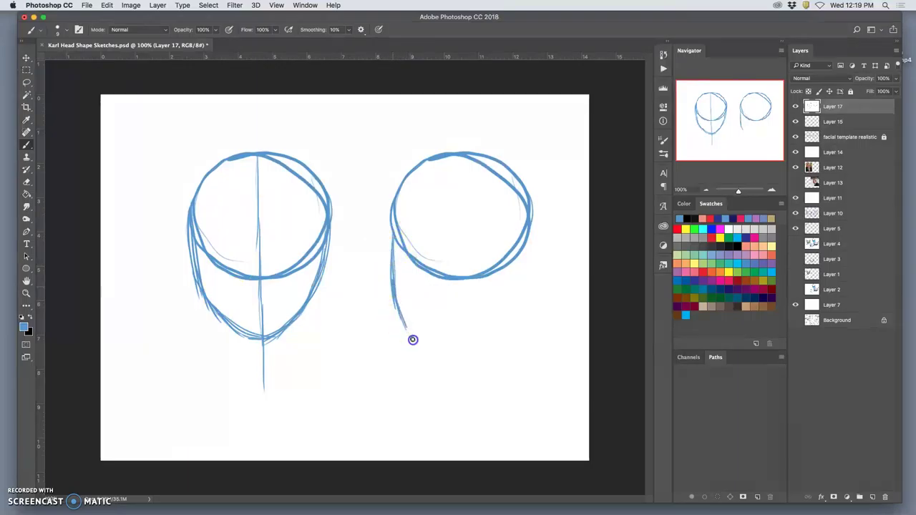
pyautogui.moveTo(394, 297); pyautogui.dragTo(408, 334)
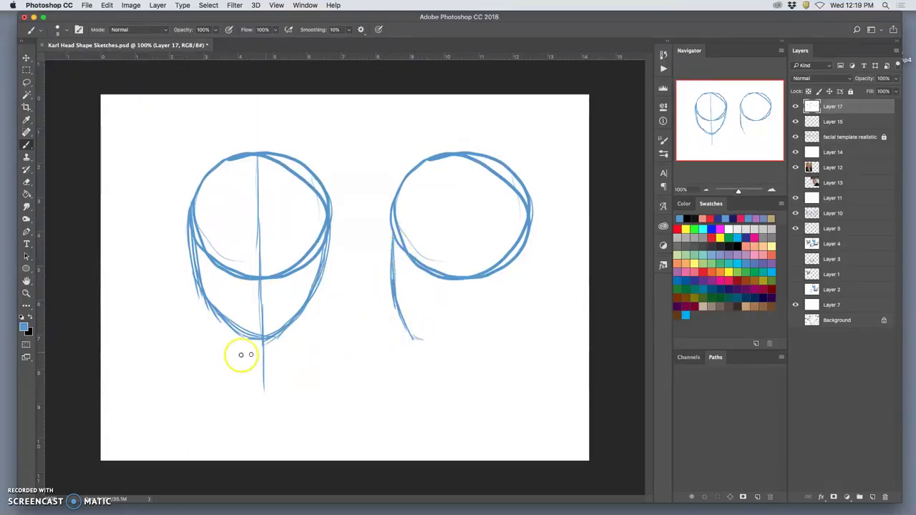
pyautogui.moveTo(218, 342); pyautogui.dragTo(530, 337)
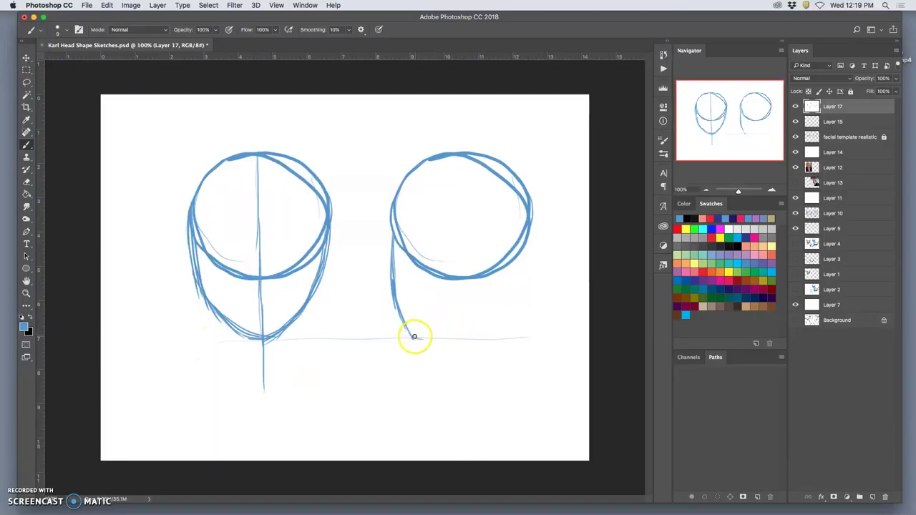
# - Sketch the second head's side-view jawline, curving from the chin up to the underside of the circle
pyautogui.moveTo(449, 332); pyautogui.dragTo(417, 339)
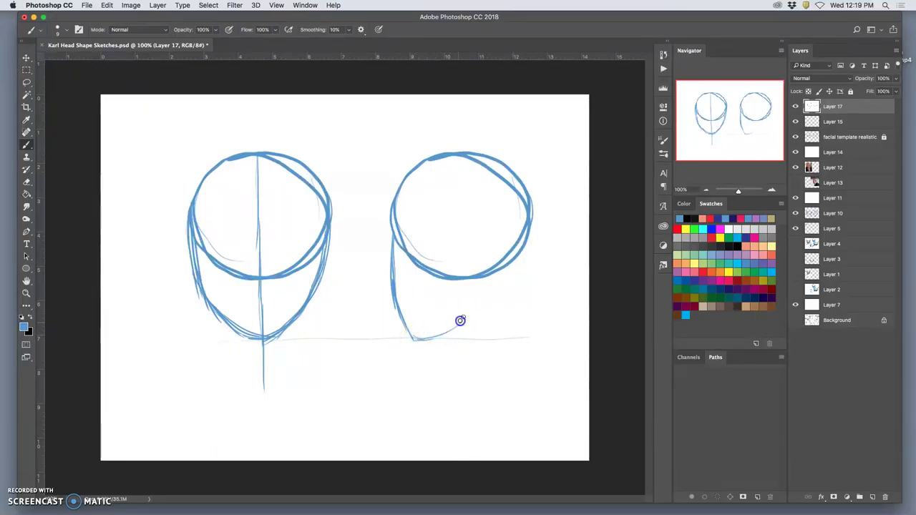
pyautogui.moveTo(477, 280); pyautogui.dragTo(456, 324)
pyautogui.moveTo(470, 312)
pyautogui.mouseDown()
pyautogui.moveTo(486, 266)
pyautogui.moveTo(456, 325)
pyautogui.mouseUp()
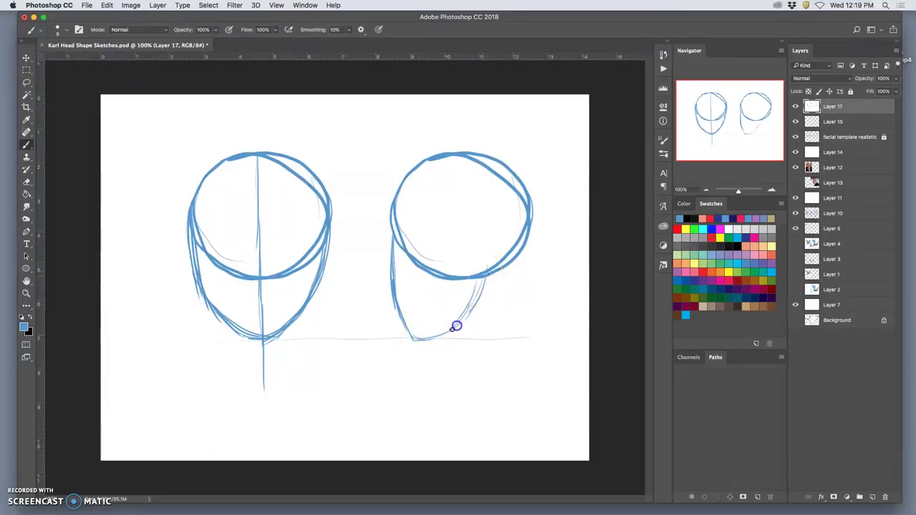
pyautogui.moveTo(485, 268)
pyautogui.mouseDown()
pyautogui.moveTo(456, 326)
pyautogui.moveTo(483, 281)
pyautogui.moveTo(423, 340)
pyautogui.mouseUp()
pyautogui.moveTo(482, 272); pyautogui.dragTo(435, 333)
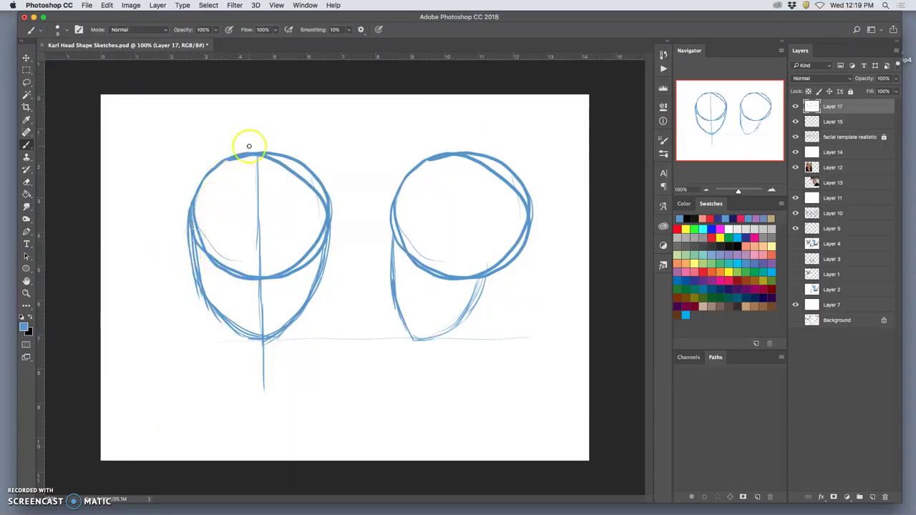
# - Mark the front head's crown and chin with short ticks and draw the horizontal eye line midway between them across both heads
pyautogui.moveTo(249, 147); pyautogui.dragTo(269, 147)
pyautogui.moveTo(249, 340); pyautogui.dragTo(268, 339)
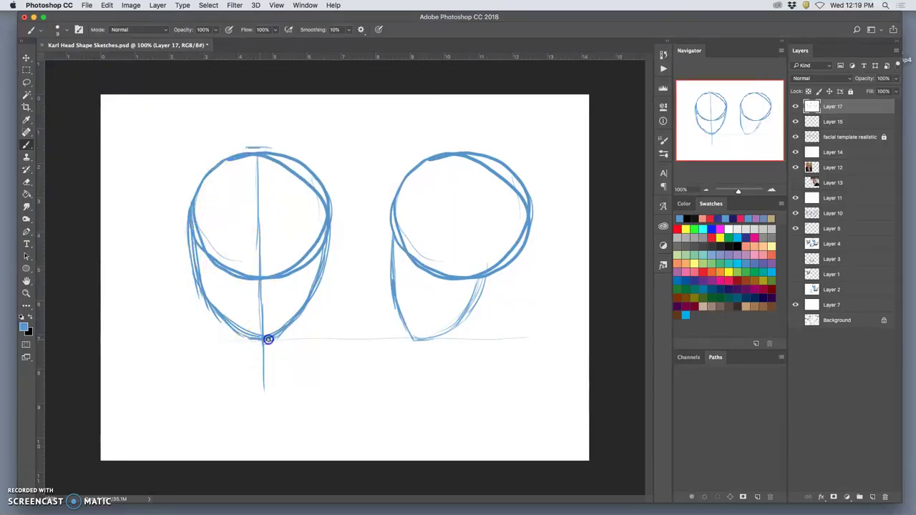
pyautogui.moveTo(159, 257); pyautogui.dragTo(564, 251)
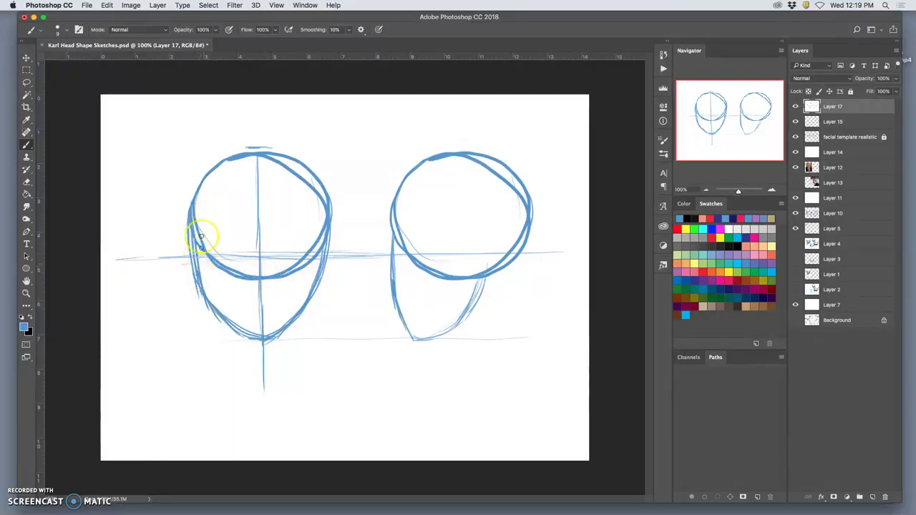
# - Divide the front head's width along the eye line into five equal eye widths using magenta ticks and arcs
pyautogui.click(720, 229)
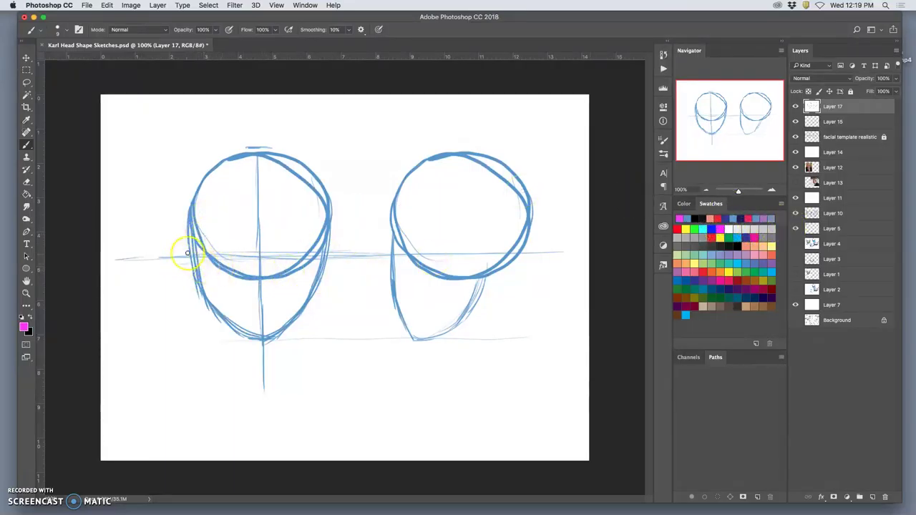
pyautogui.moveTo(196, 247); pyautogui.dragTo(197, 261)
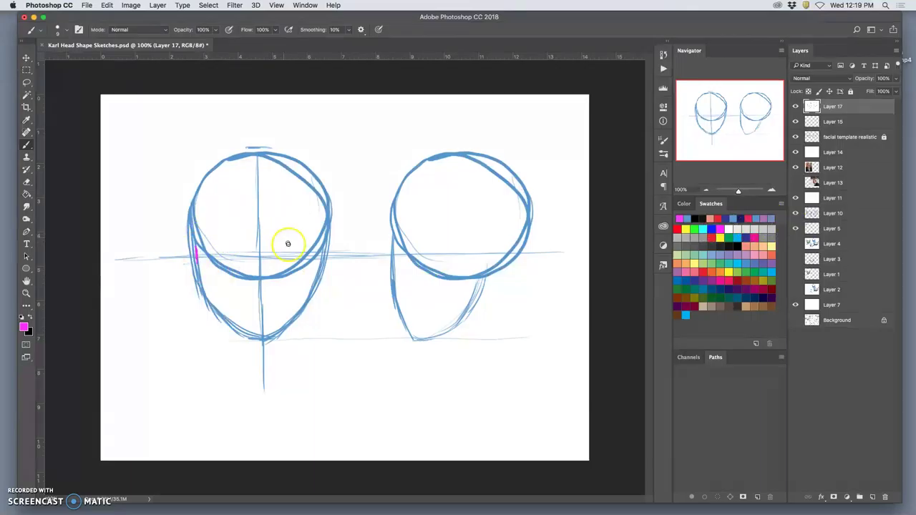
pyautogui.click(203, 250)
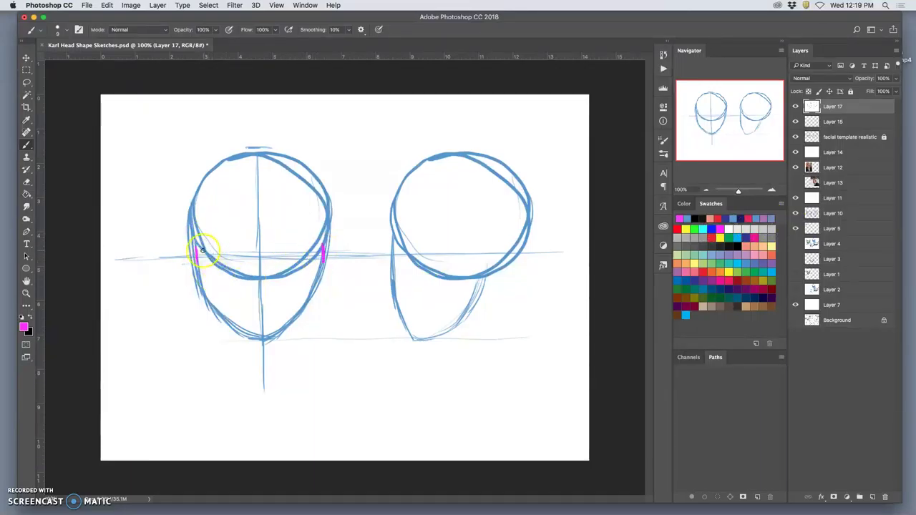
pyautogui.click(247, 256)
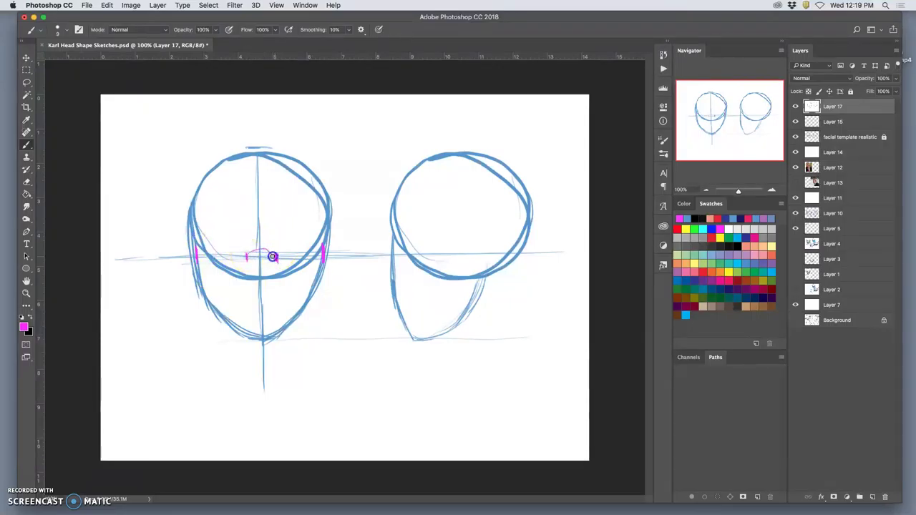
pyautogui.click(221, 253)
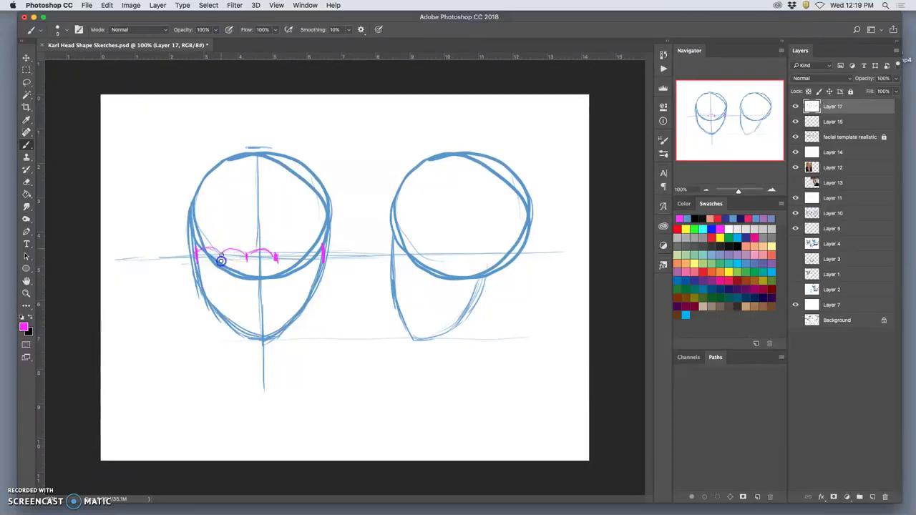
pyautogui.click(278, 255)
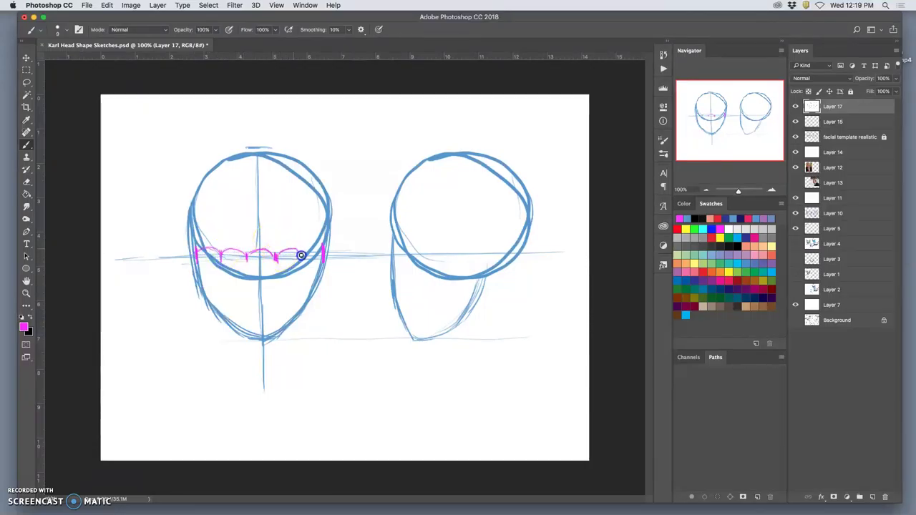
pyautogui.click(301, 256)
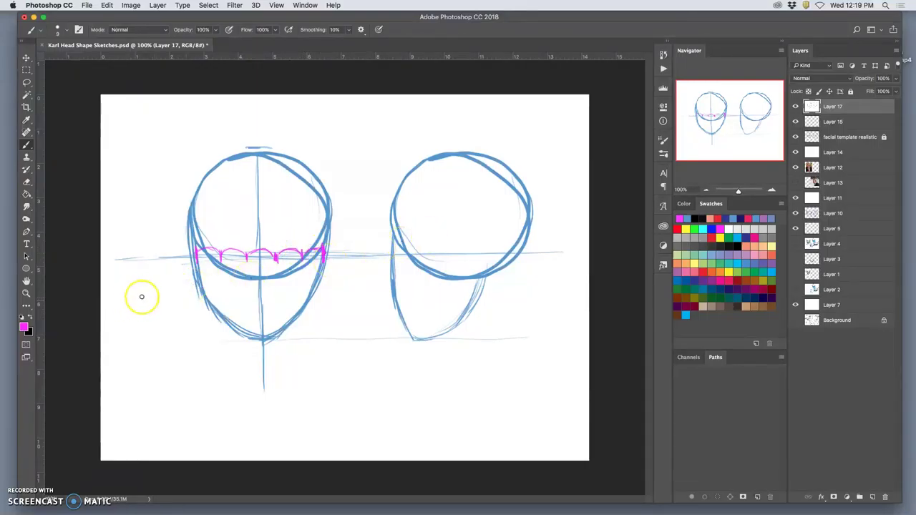
# - Draw blue circles for the two eyes in the second and fourth divisions and extend the chin guide outward past the front head
pyautogui.keyDown('alt'); pyautogui.click(228, 263); pyautogui.keyUp('alt')
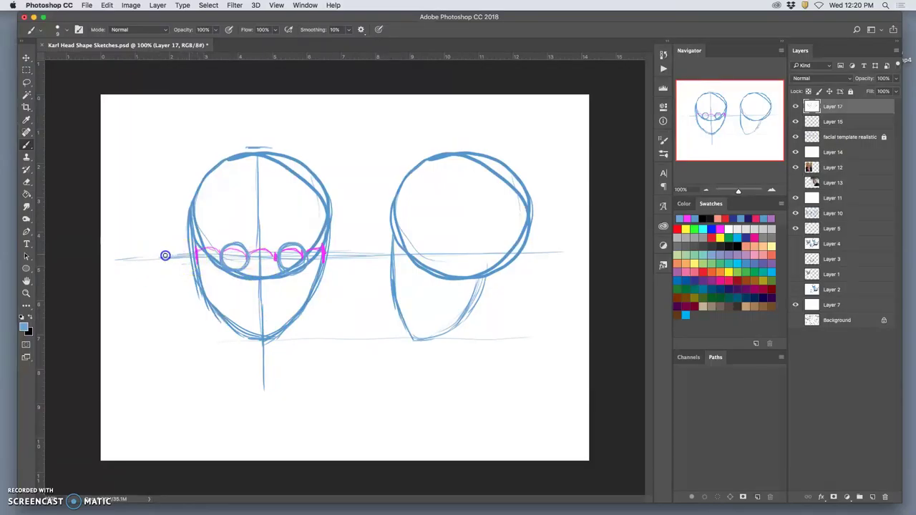
pyautogui.click(262, 337)
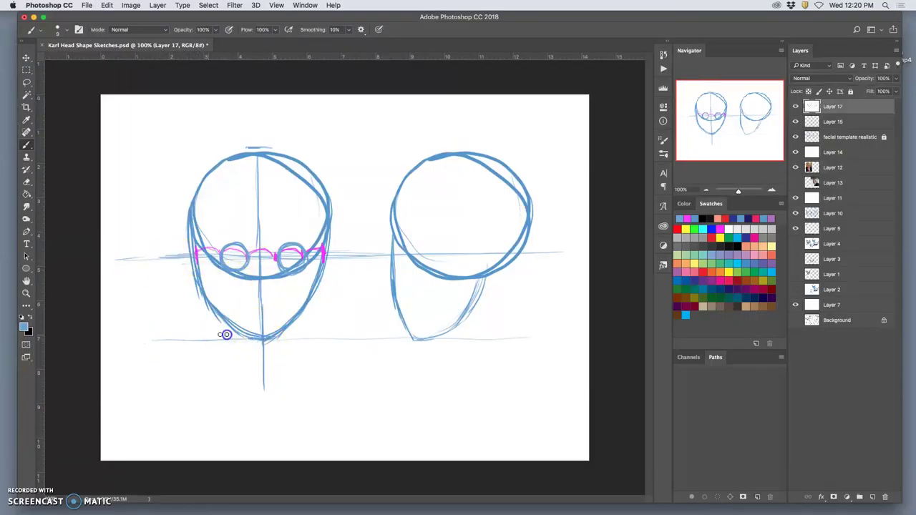
pyautogui.keyDown('shift'); pyautogui.click(142, 338); pyautogui.keyUp('shift')
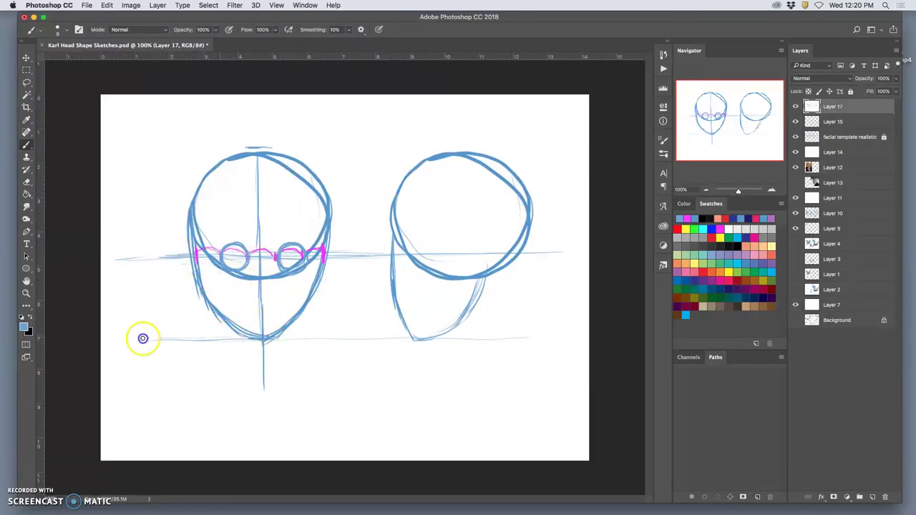
# - Draw a nose guide across both heads midway between eye line and chin, and drop nose-width lines from the inner eye corners
pyautogui.click(143, 295)
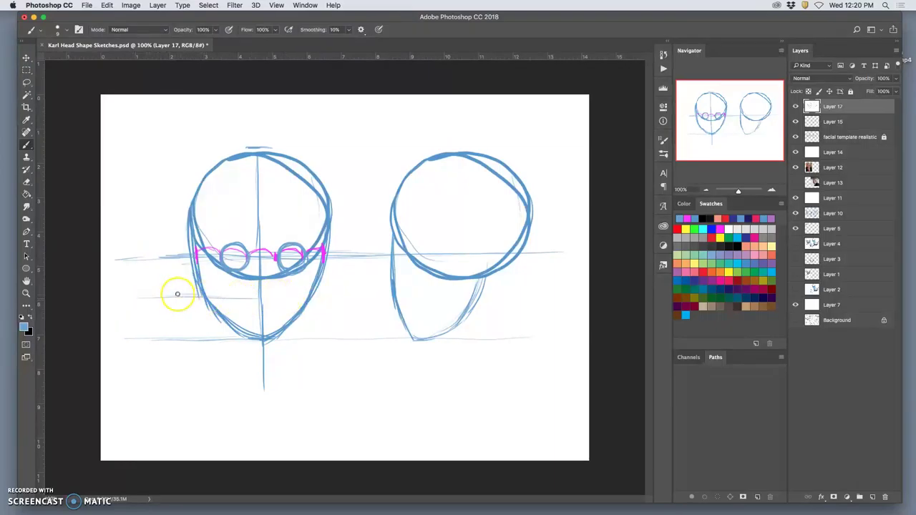
pyautogui.keyDown('shift'); pyautogui.click(322, 296); pyautogui.keyUp('shift')
pyautogui.moveTo(319, 296); pyautogui.dragTo(533, 296)
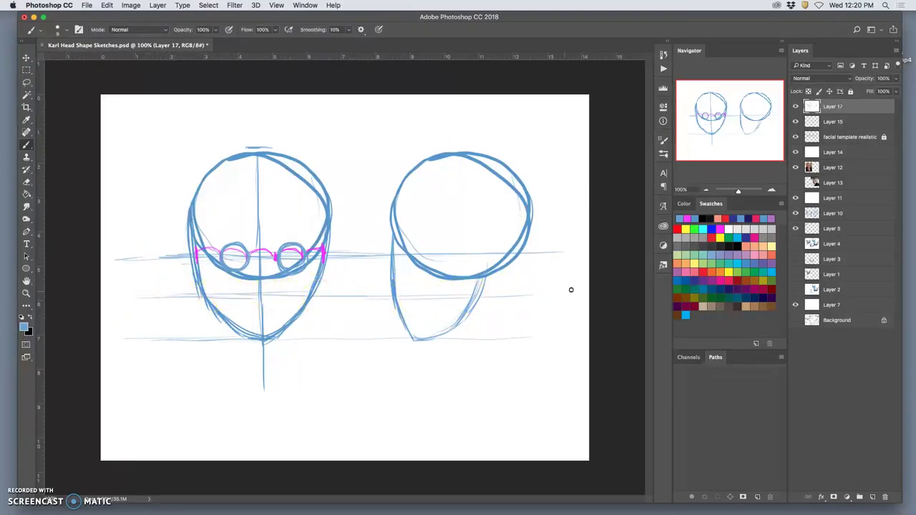
pyautogui.moveTo(248, 255)
pyautogui.mouseDown()
pyautogui.moveTo(248, 282)
pyautogui.moveTo(246, 263)
pyautogui.moveTo(249, 277)
pyautogui.moveTo(276, 253)
pyautogui.moveTo(278, 295)
pyautogui.moveTo(276, 253)
pyautogui.moveTo(277, 299)
pyautogui.moveTo(273, 252)
pyautogui.moveTo(276, 290)
pyautogui.mouseUp()
pyautogui.click(245, 256)
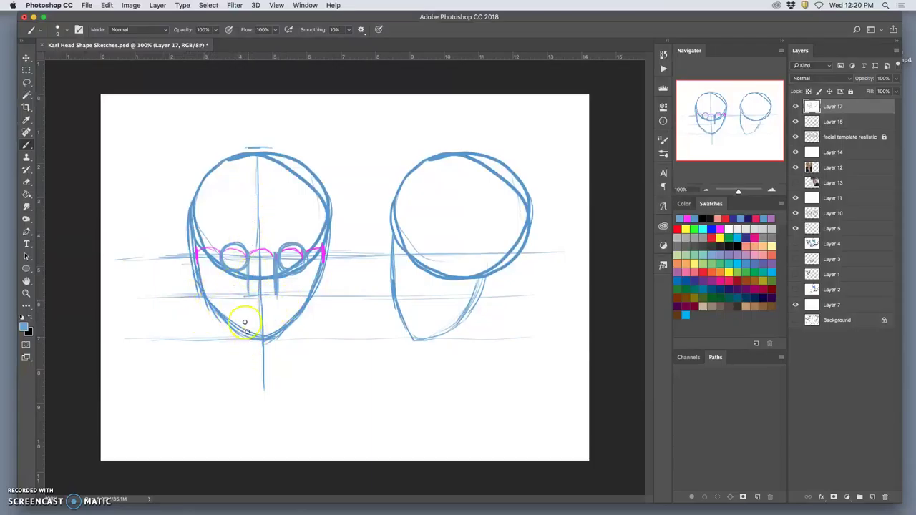
# - Mark the thirds between the nose guide and the chin with short horizontal lines on both heads
pyautogui.moveTo(191, 311)
pyautogui.mouseDown()
pyautogui.moveTo(217, 312)
pyautogui.moveTo(224, 325)
pyautogui.moveTo(199, 325)
pyautogui.moveTo(230, 323)
pyautogui.moveTo(197, 326)
pyautogui.mouseUp()
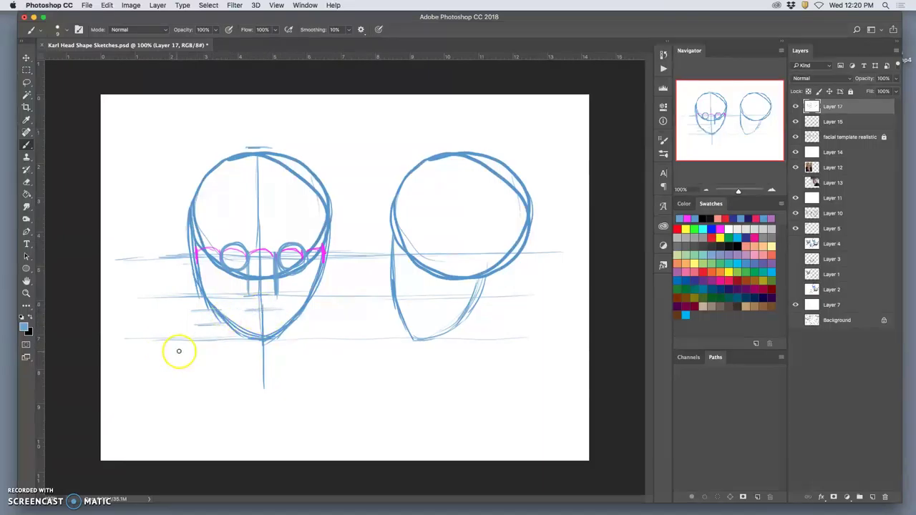
pyautogui.moveTo(417, 312); pyautogui.dragTo(389, 314)
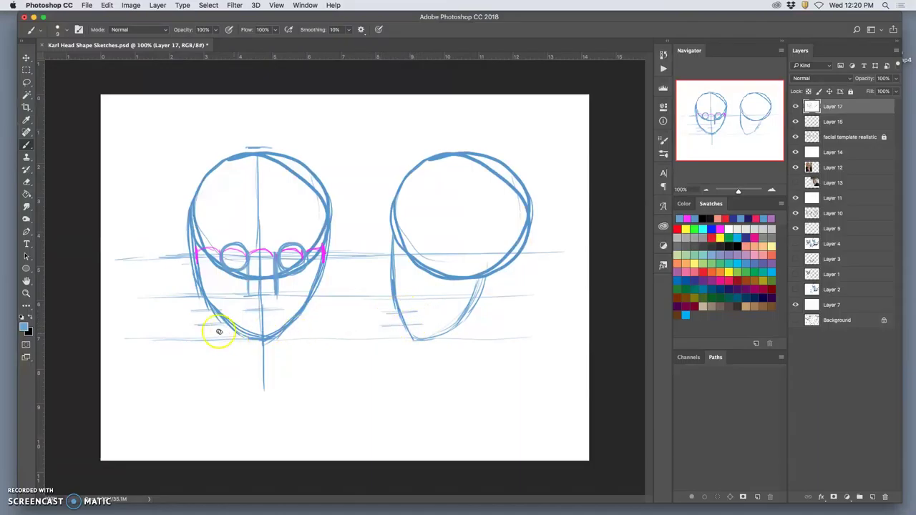
# - Mark the chin crease on the front view's centre line and sketch the chin contour on the side-view profile
pyautogui.moveTo(266, 321); pyautogui.dragTo(259, 321)
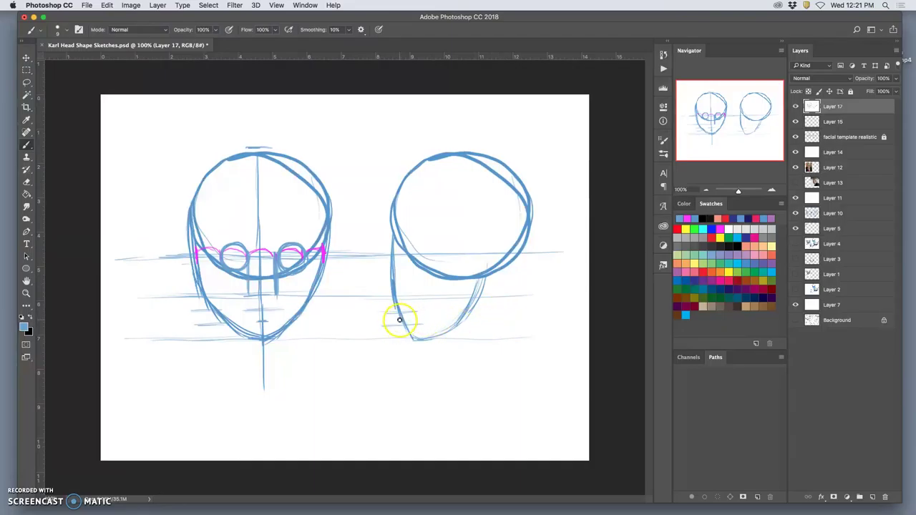
pyautogui.moveTo(399, 320); pyautogui.dragTo(403, 322)
pyautogui.press('super+z')
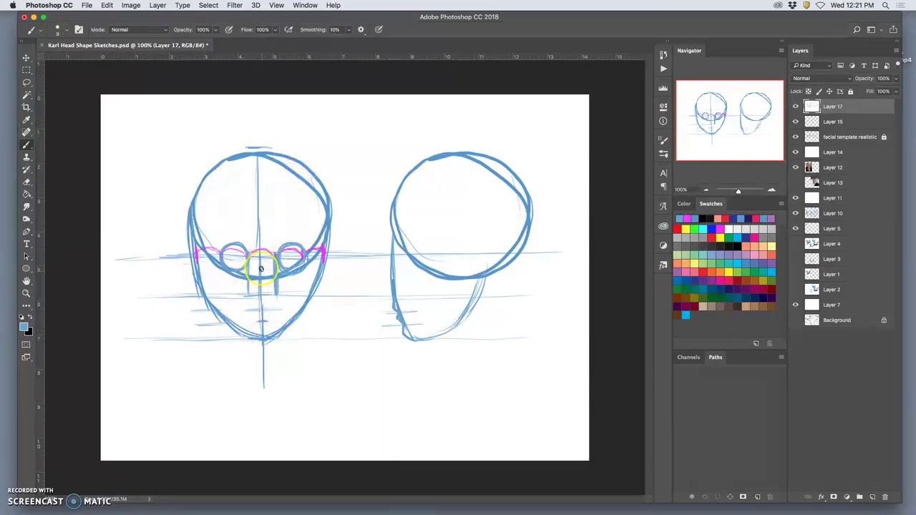
# - Plot the mouth width in red from between the eyes past the nose corners, and draw the mouth line in blue
pyautogui.click(712, 237)
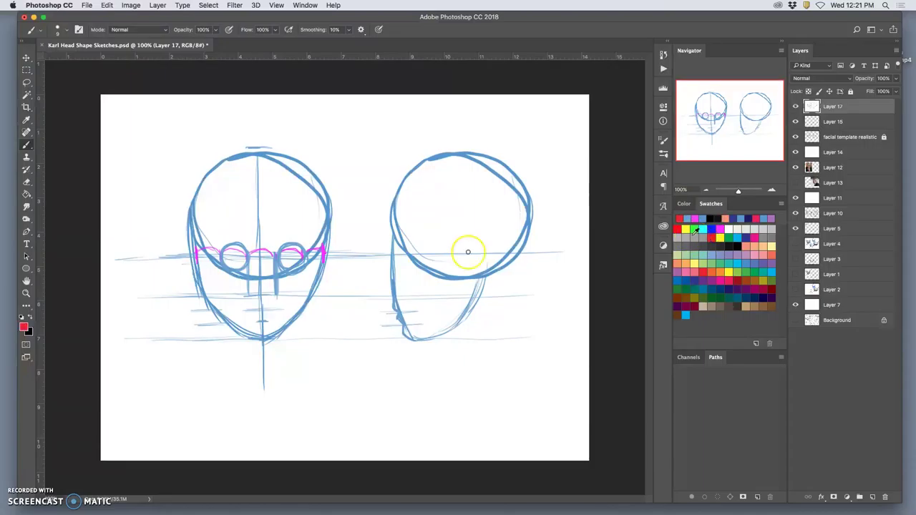
pyautogui.click(258, 257)
pyautogui.click(247, 295)
pyautogui.click(259, 258)
pyautogui.moveTo(238, 323); pyautogui.dragTo(235, 327)
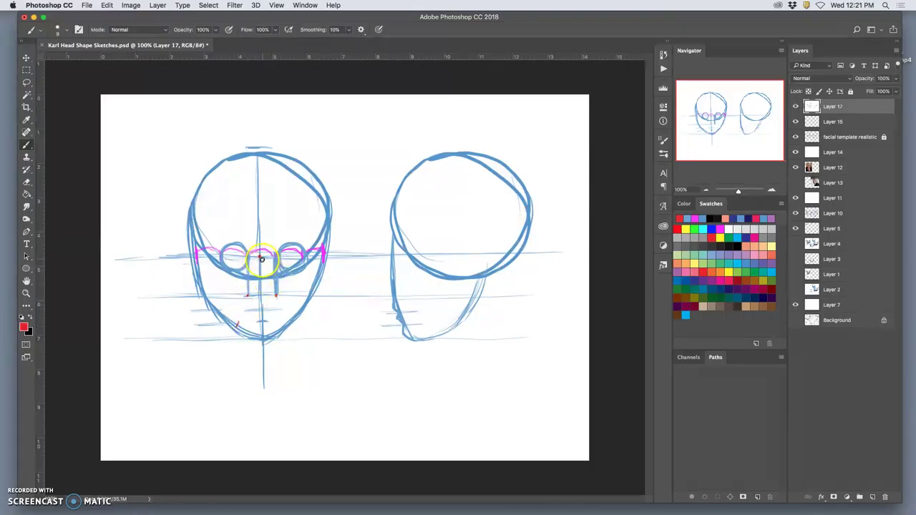
pyautogui.moveTo(280, 307); pyautogui.dragTo(284, 313)
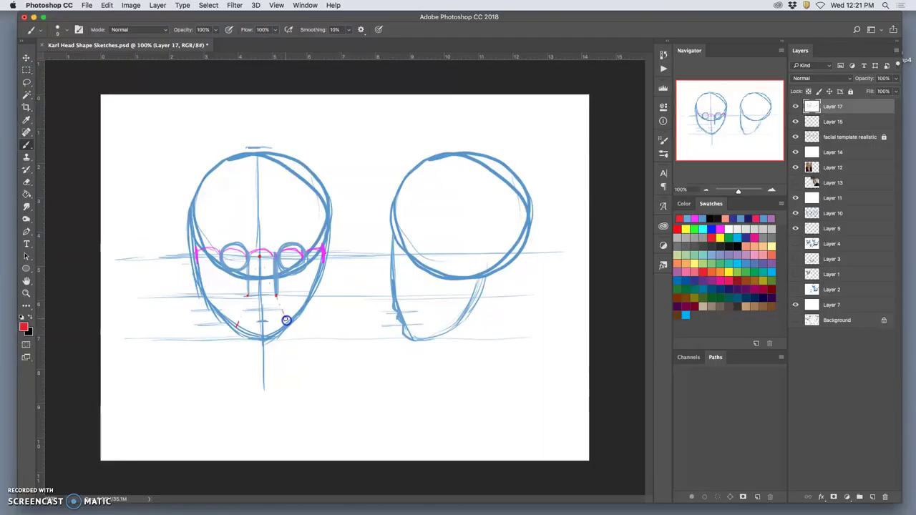
pyautogui.keyDown('alt'); pyautogui.click(235, 260); pyautogui.keyUp('alt')
pyautogui.click(250, 312)
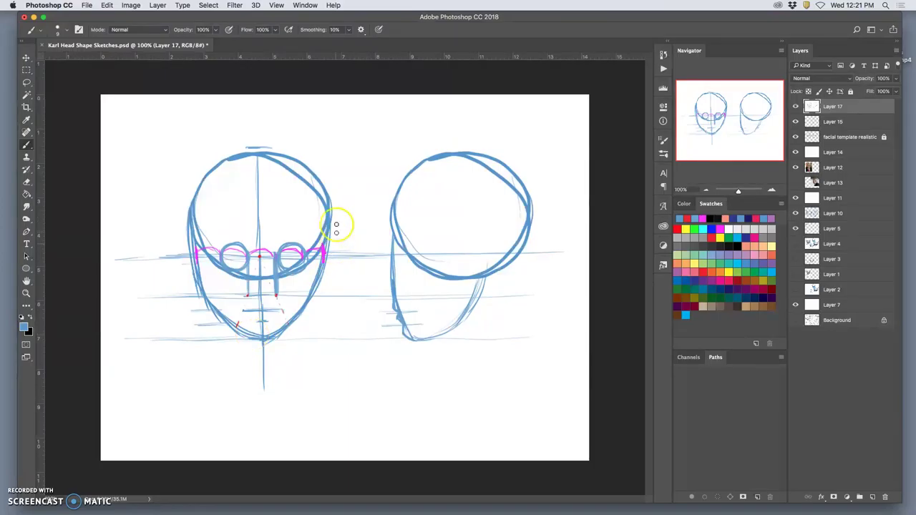
# - Mark the front head's brow line and hairline across the centre line, and draw both ears between the eye and nose guides
pyautogui.moveTo(326, 194); pyautogui.dragTo(325, 251)
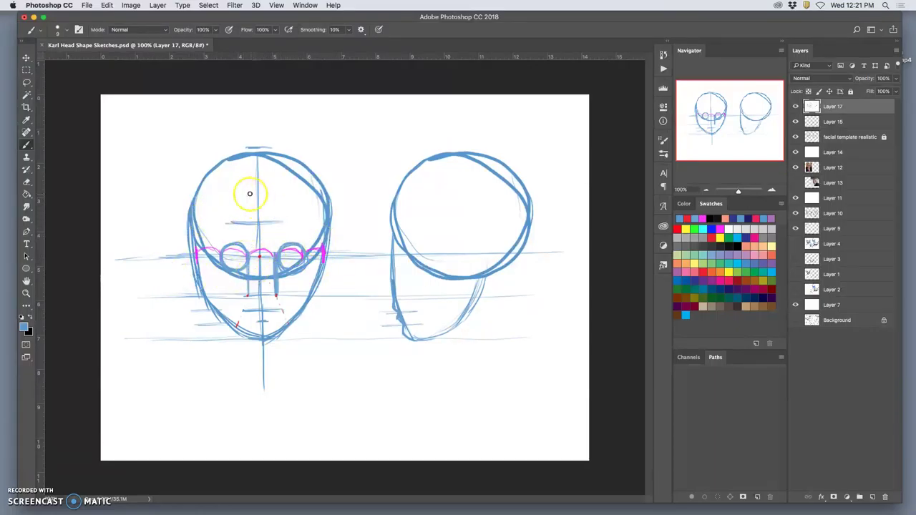
pyautogui.moveTo(238, 195)
pyautogui.mouseDown()
pyautogui.moveTo(280, 193)
pyautogui.moveTo(237, 196)
pyautogui.mouseUp()
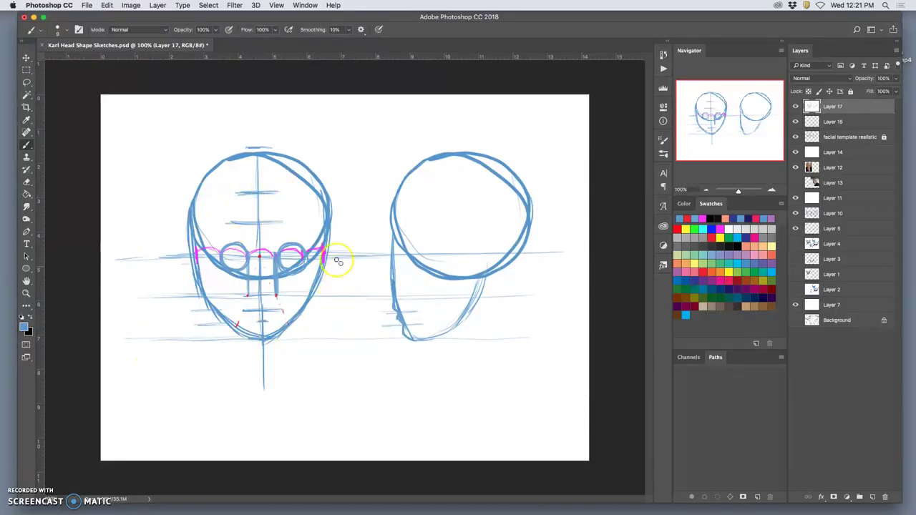
pyautogui.moveTo(181, 254); pyautogui.dragTo(187, 255)
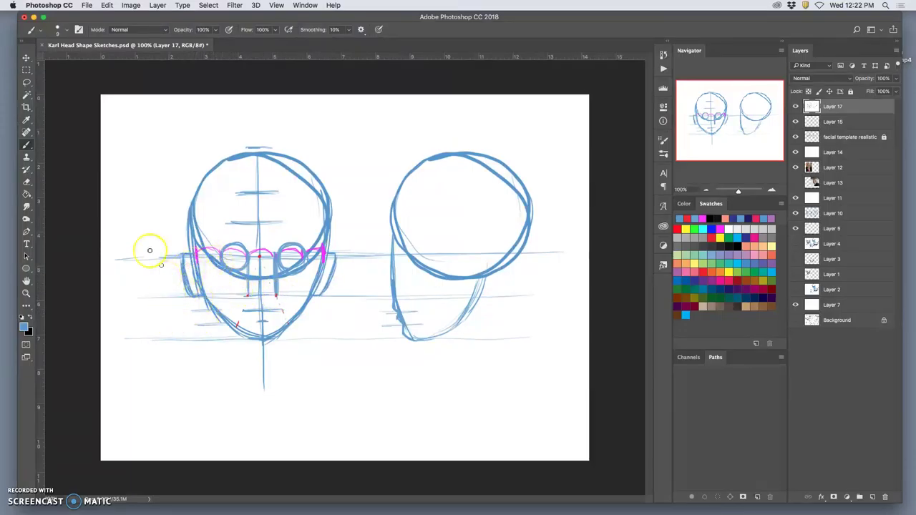
# - Trim the outer edge of the front view's left ear and paint out its right ear with a white brush
pyautogui.click(27, 181)
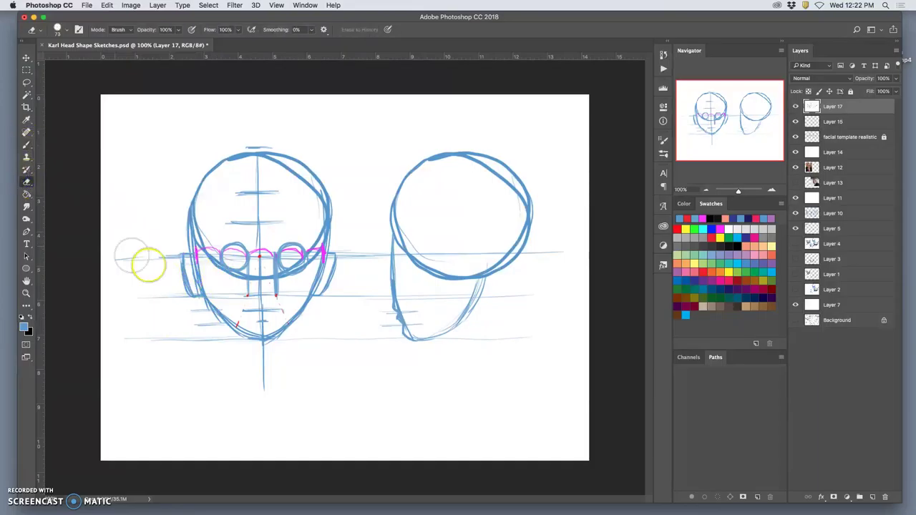
pyautogui.moveTo(173, 285)
pyautogui.mouseDown()
pyautogui.moveTo(178, 293)
pyautogui.moveTo(174, 266)
pyautogui.moveTo(117, 243)
pyautogui.mouseUp()
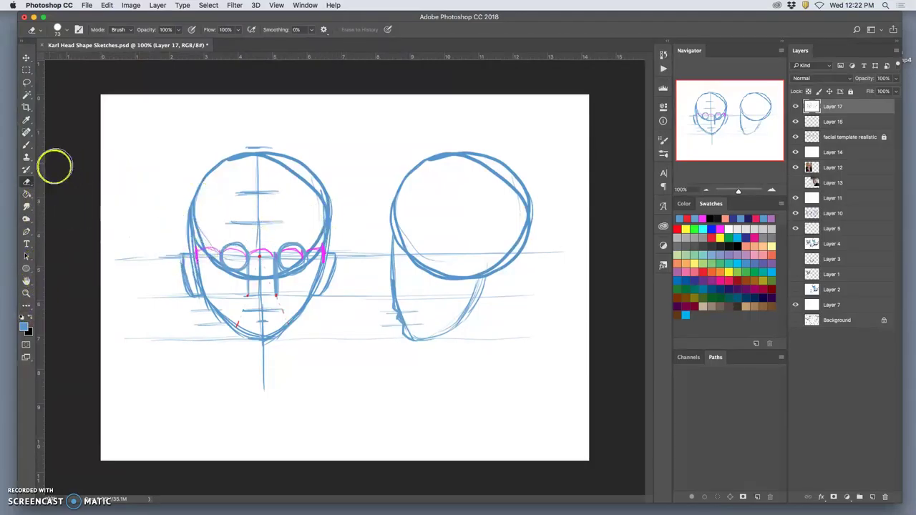
pyautogui.click(26, 146)
pyautogui.keyDown('alt'); pyautogui.click(147, 170); pyautogui.keyUp('alt')
pyautogui.moveTo(177, 262); pyautogui.dragTo(190, 301)
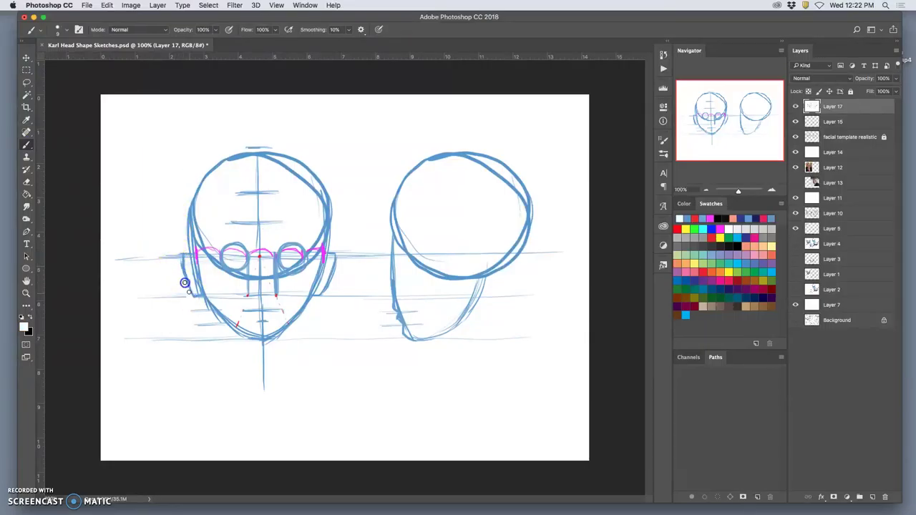
pyautogui.moveTo(315, 301)
pyautogui.mouseDown()
pyautogui.moveTo(337, 242)
pyautogui.moveTo(321, 301)
pyautogui.moveTo(308, 296)
pyautogui.moveTo(296, 317)
pyautogui.moveTo(334, 262)
pyautogui.mouseUp()
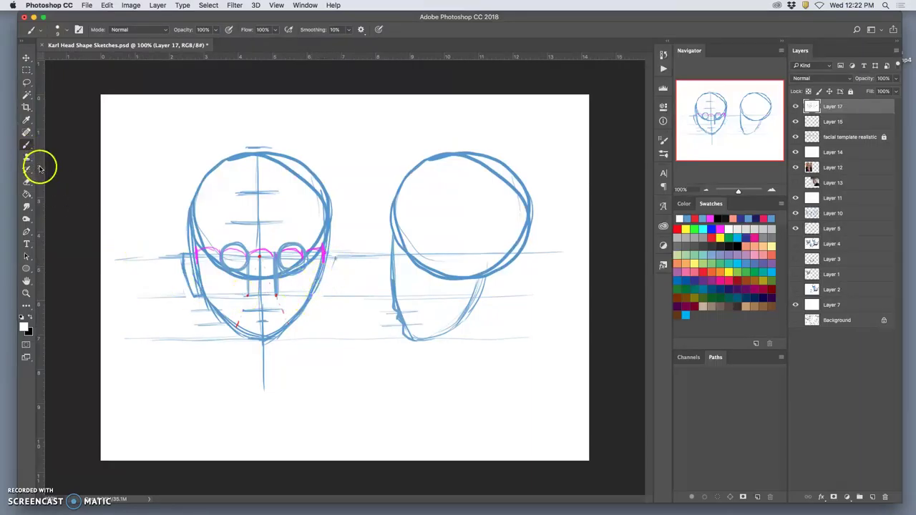
pyautogui.click(27, 146)
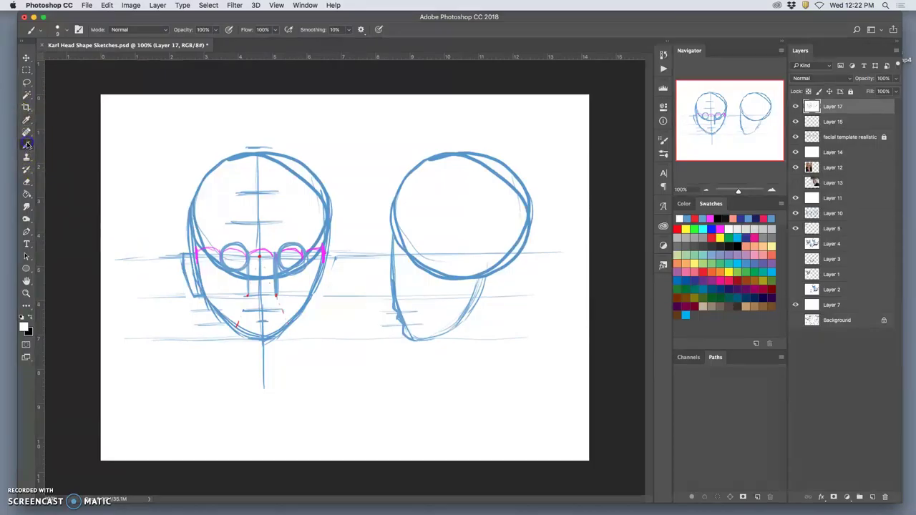
pyautogui.moveTo(315, 264); pyautogui.dragTo(329, 260)
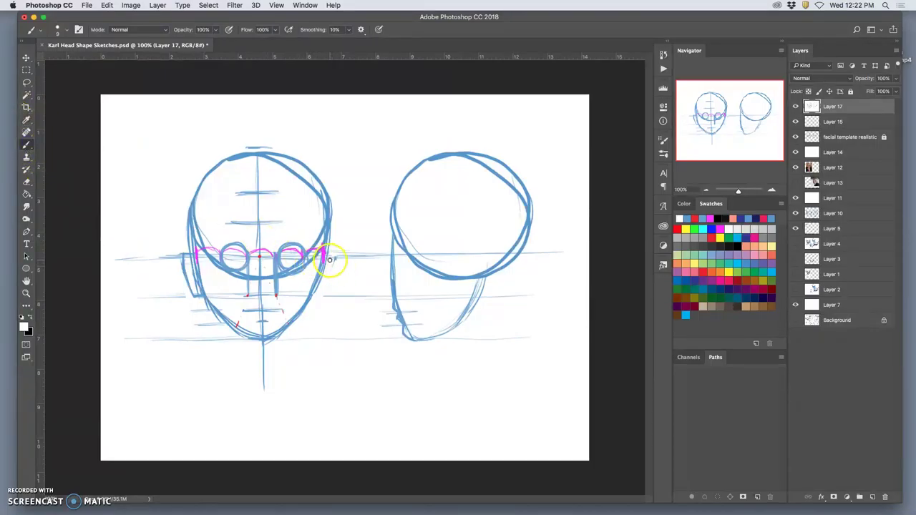
# - Redraw the front view's right ear in blue between the eye and nose guides
pyautogui.keyDown('alt'); pyautogui.click(289, 271); pyautogui.keyUp('alt')
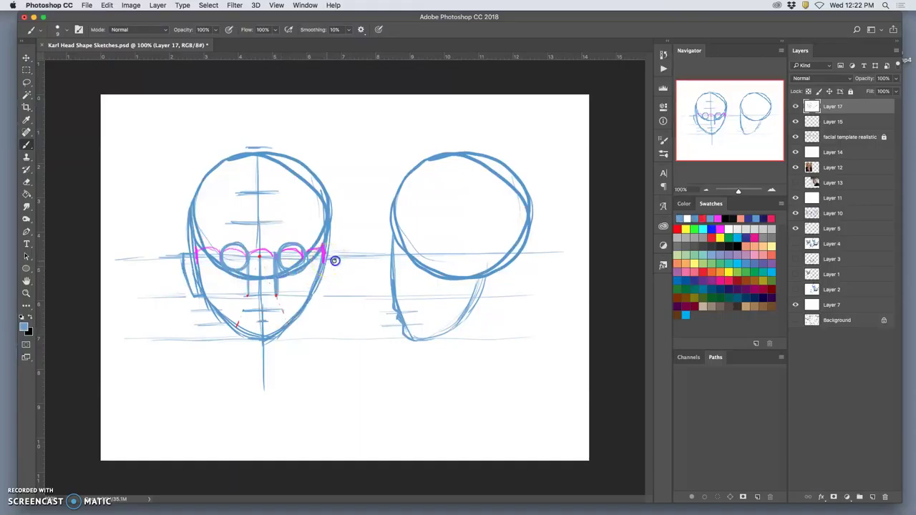
pyautogui.moveTo(336, 262); pyautogui.dragTo(330, 284)
pyautogui.moveTo(337, 269); pyautogui.dragTo(320, 294)
pyautogui.press('super+shift+z')
pyautogui.press('super+shift+z')
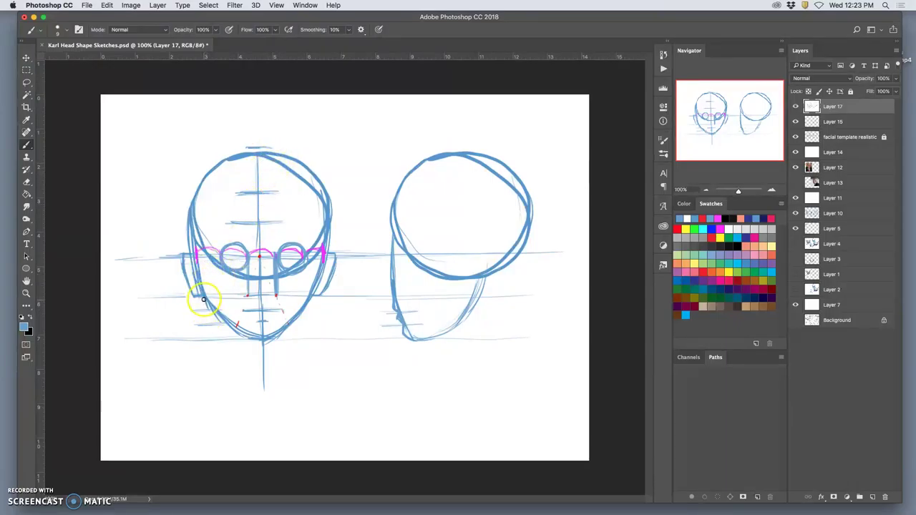
# - Draw the neck lines in blue below the front view's jaw, under the side view's chin and behind its skull
pyautogui.moveTo(203, 296); pyautogui.dragTo(216, 361)
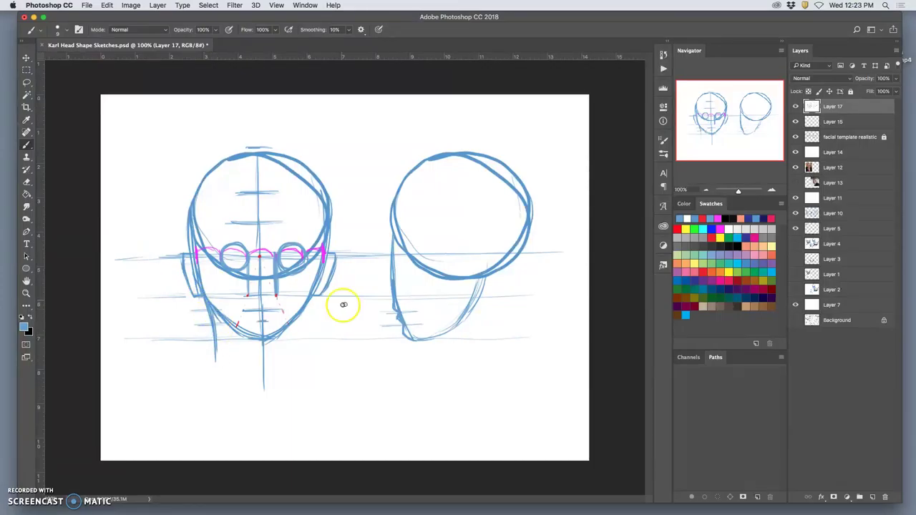
pyautogui.moveTo(314, 296); pyautogui.dragTo(304, 342)
pyautogui.moveTo(482, 285)
pyautogui.mouseDown()
pyautogui.moveTo(466, 338)
pyautogui.moveTo(471, 332)
pyautogui.moveTo(457, 343)
pyautogui.moveTo(428, 339)
pyautogui.moveTo(459, 361)
pyautogui.mouseUp()
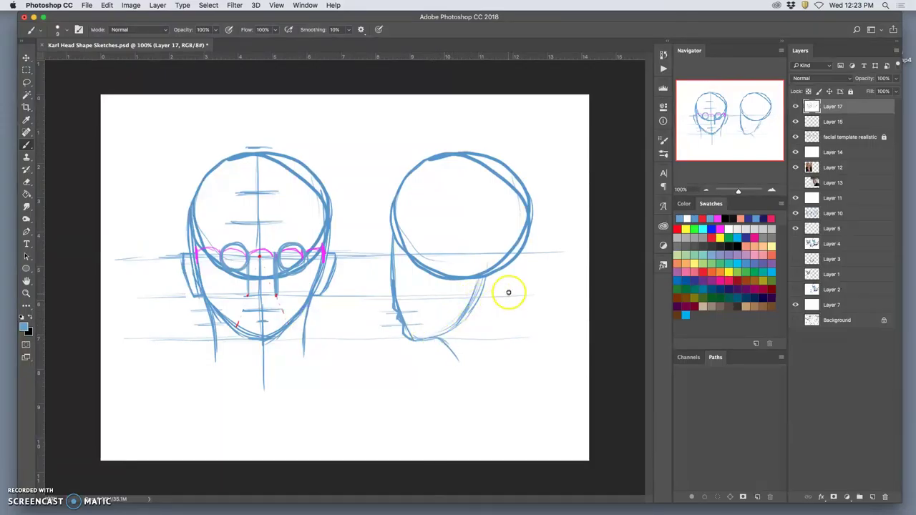
pyautogui.moveTo(507, 284)
pyautogui.mouseDown()
pyautogui.moveTo(519, 305)
pyautogui.moveTo(506, 277)
pyautogui.moveTo(531, 323)
pyautogui.mouseUp()
pyautogui.moveTo(507, 282); pyautogui.dragTo(522, 309)
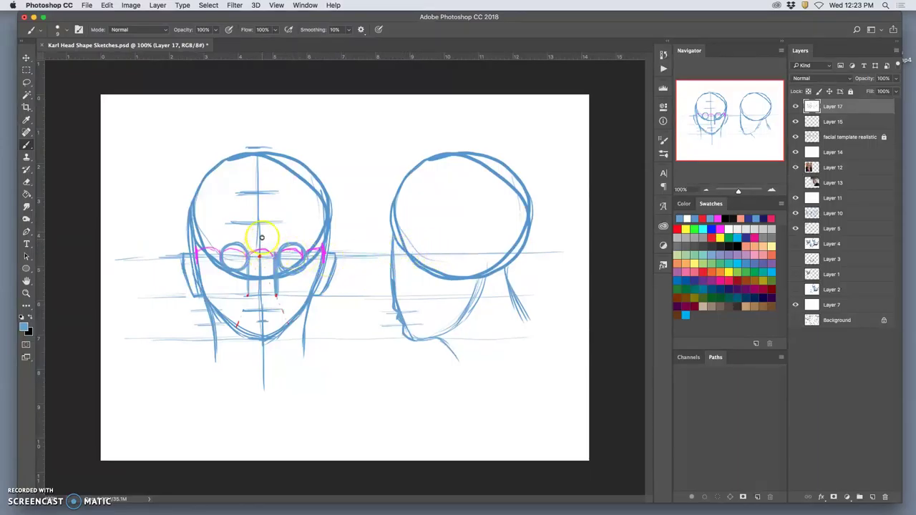
# - Lasso the front view's right eye area, copy it to a new layer and place the copy at the front of the side-view face
pyautogui.click(26, 82)
pyautogui.moveTo(281, 228)
pyautogui.mouseDown()
pyautogui.moveTo(260, 254)
pyautogui.moveTo(260, 292)
pyautogui.moveTo(285, 300)
pyautogui.moveTo(296, 298)
pyautogui.moveTo(310, 263)
pyautogui.moveTo(305, 244)
pyautogui.moveTo(285, 234)
pyautogui.mouseUp()
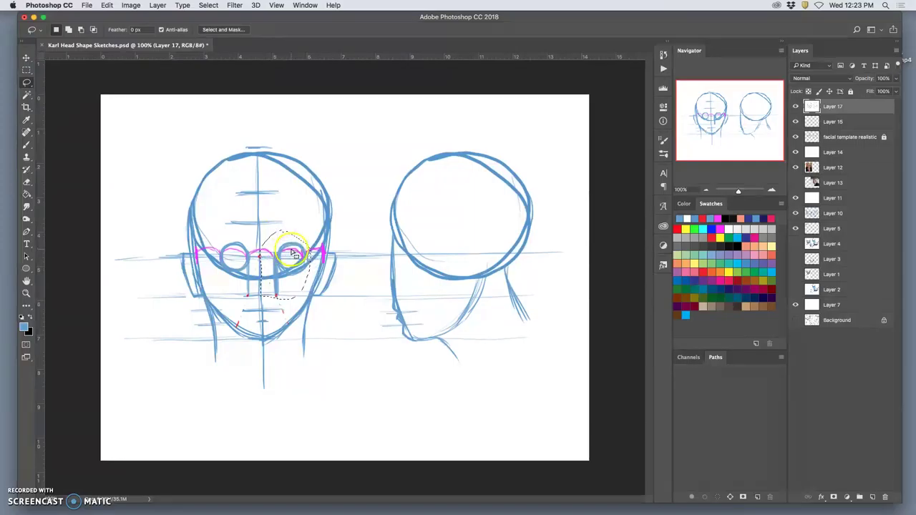
pyautogui.hotkey('ctrl', 'j')
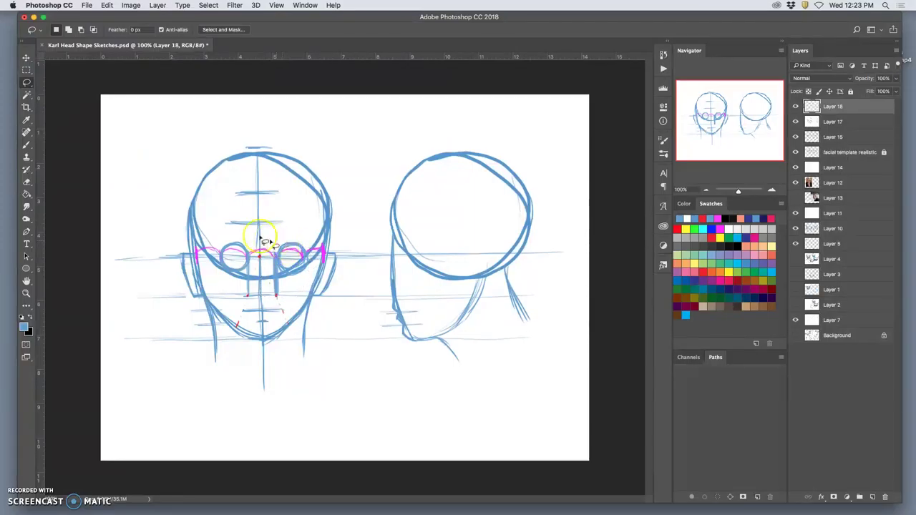
pyautogui.click(26, 58)
pyautogui.moveTo(283, 247); pyautogui.dragTo(416, 252)
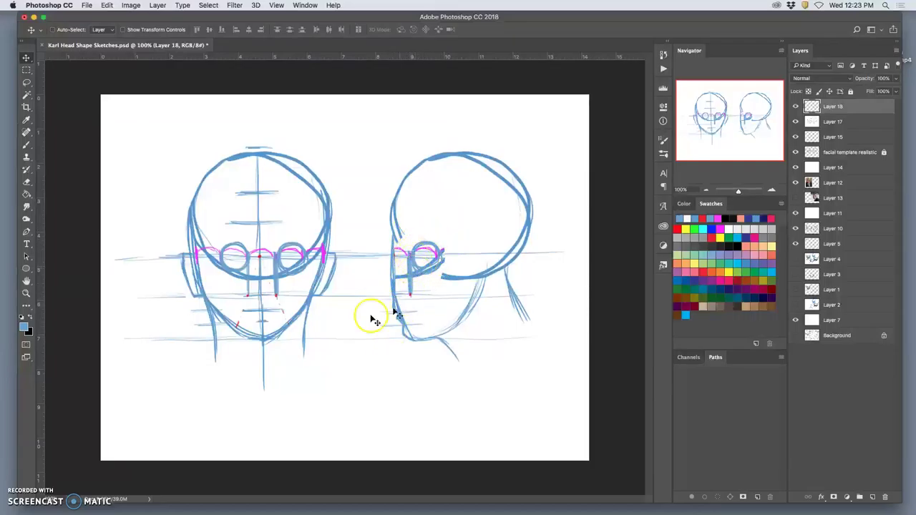
# - Merge the copied eye layer with Layer 17
pyautogui.click(26, 83)
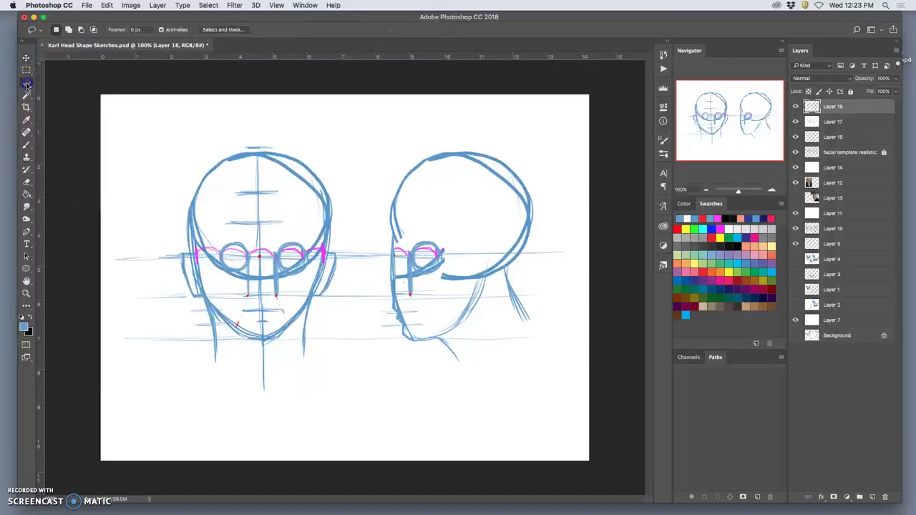
pyautogui.click(26, 144)
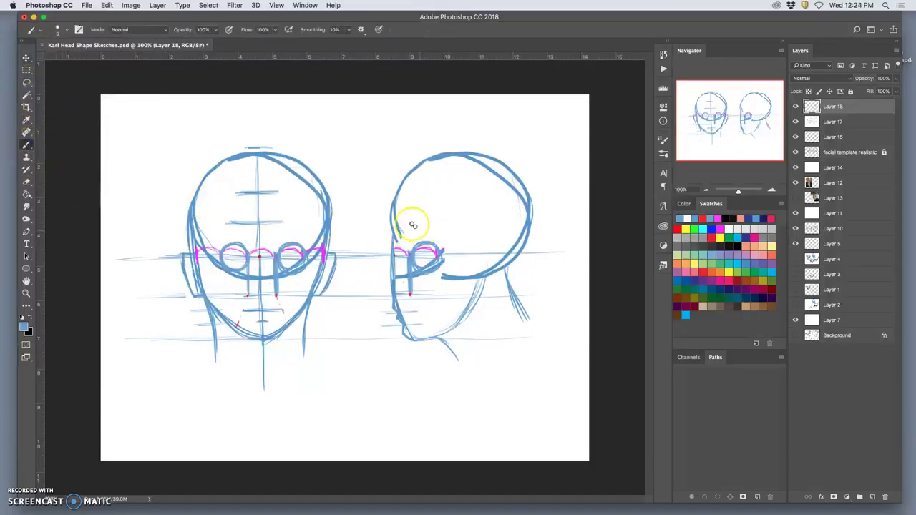
pyautogui.keyDown('shift'); pyautogui.click(833, 122); pyautogui.keyUp('shift')
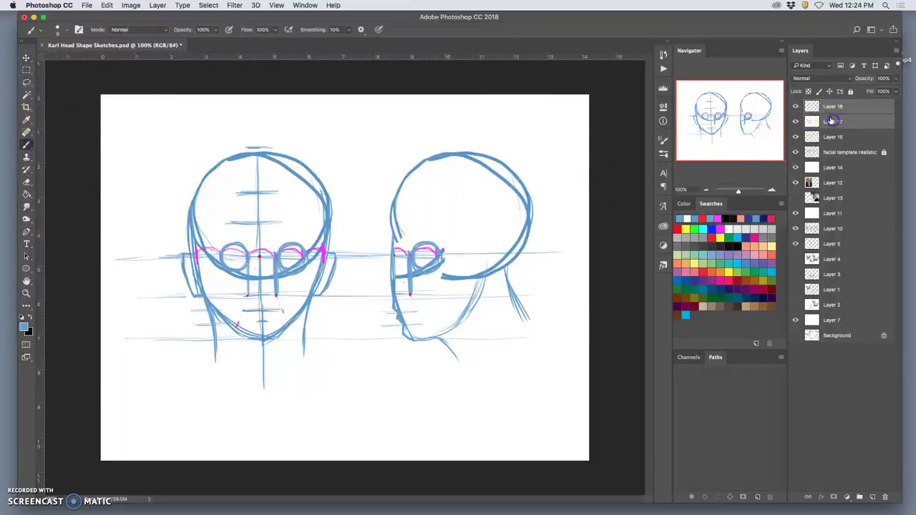
pyautogui.press('super+e')
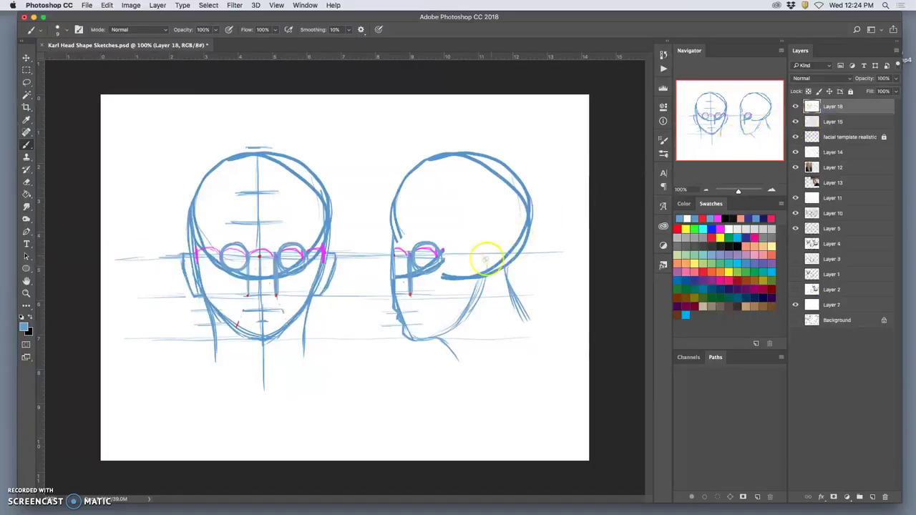
# - Paint out the surplus lines around the copied side-view eye with a white brush
pyautogui.keyDown('alt'); pyautogui.click(424, 282); pyautogui.keyUp('alt')
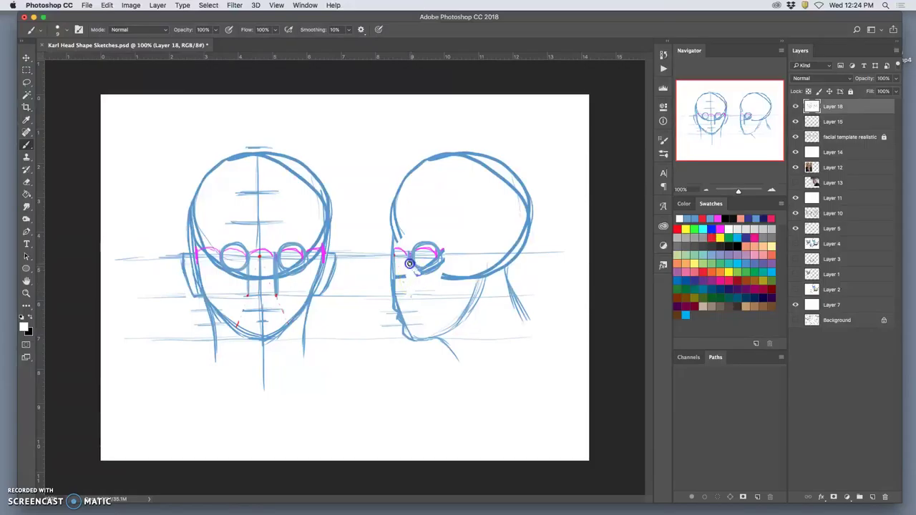
pyautogui.moveTo(439, 271); pyautogui.dragTo(440, 253)
pyautogui.moveTo(400, 279); pyautogui.dragTo(399, 297)
# - Sample the blue from the front head and sketch the side view's nose and brow profile between the eye and nose guides
pyautogui.click(26, 146)
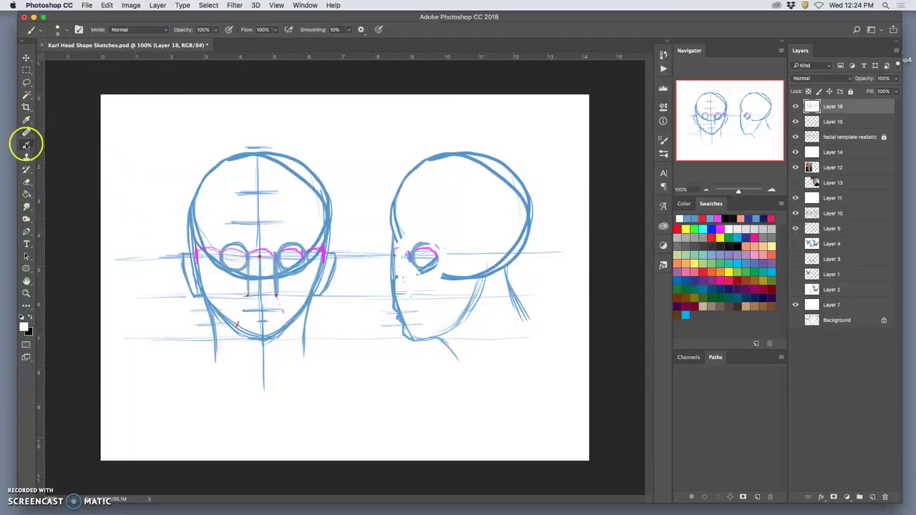
pyautogui.click(27, 146)
pyautogui.keyDown('alt'); pyautogui.click(327, 228); pyautogui.keyUp('alt')
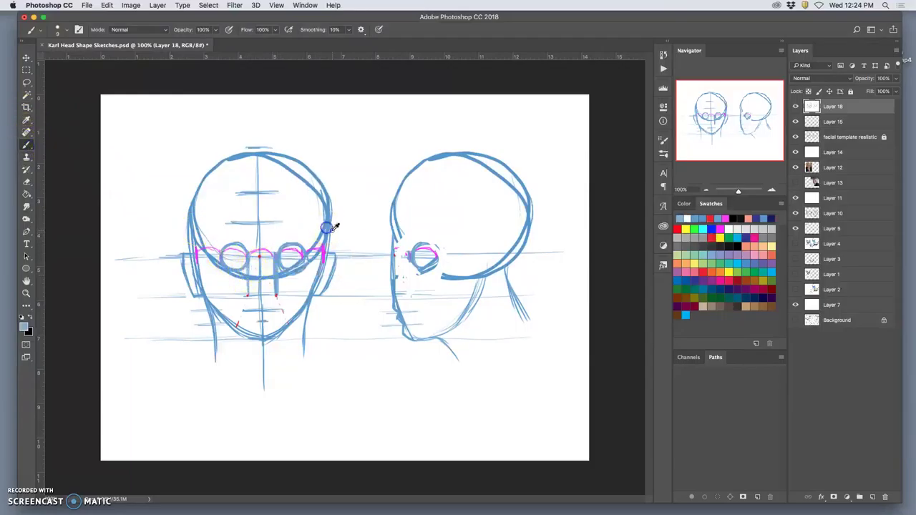
pyautogui.click(412, 261)
pyautogui.moveTo(400, 305)
pyautogui.mouseDown()
pyautogui.moveTo(403, 241)
pyautogui.moveTo(392, 228)
pyautogui.mouseUp()
pyautogui.moveTo(398, 262); pyautogui.dragTo(392, 292)
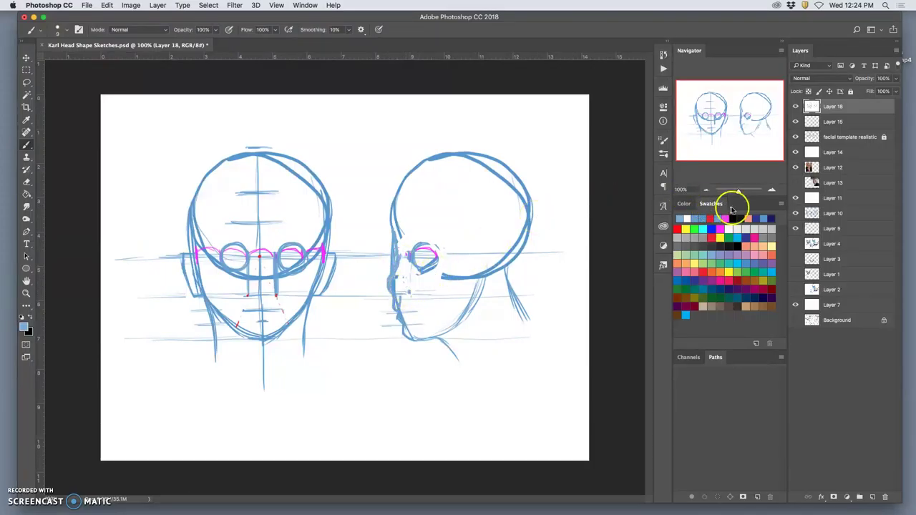
# - Outline the side view's nose, forehead and top of the skull in black, and draw the eye inside its circle
pyautogui.click(734, 241)
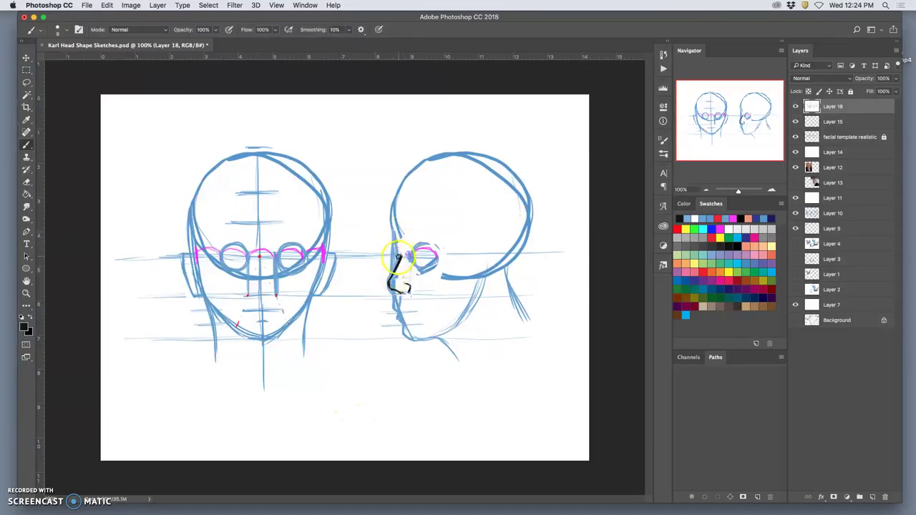
pyautogui.click(400, 251)
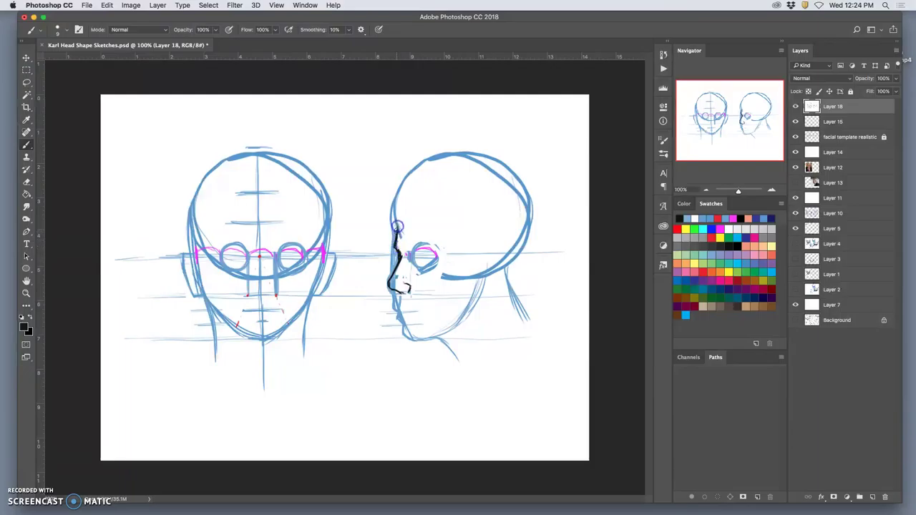
pyautogui.moveTo(395, 212)
pyautogui.mouseDown()
pyautogui.moveTo(412, 182)
pyautogui.moveTo(399, 213)
pyautogui.moveTo(429, 169)
pyautogui.moveTo(406, 192)
pyautogui.moveTo(479, 150)
pyautogui.moveTo(427, 184)
pyautogui.moveTo(472, 156)
pyautogui.moveTo(455, 163)
pyautogui.moveTo(506, 168)
pyautogui.moveTo(498, 156)
pyautogui.moveTo(492, 168)
pyautogui.moveTo(460, 159)
pyautogui.moveTo(510, 174)
pyautogui.moveTo(472, 162)
pyautogui.moveTo(522, 193)
pyautogui.moveTo(487, 161)
pyautogui.moveTo(527, 213)
pyautogui.mouseUp()
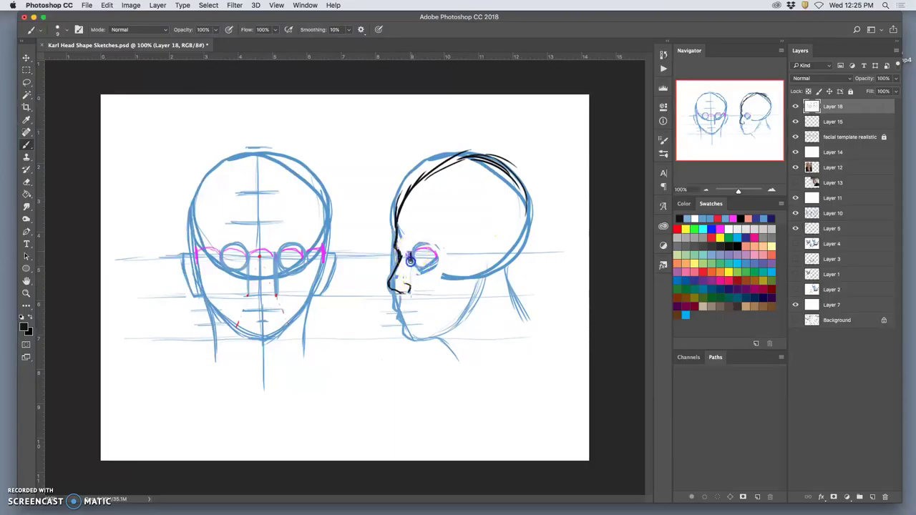
pyautogui.moveTo(412, 260); pyautogui.dragTo(411, 255)
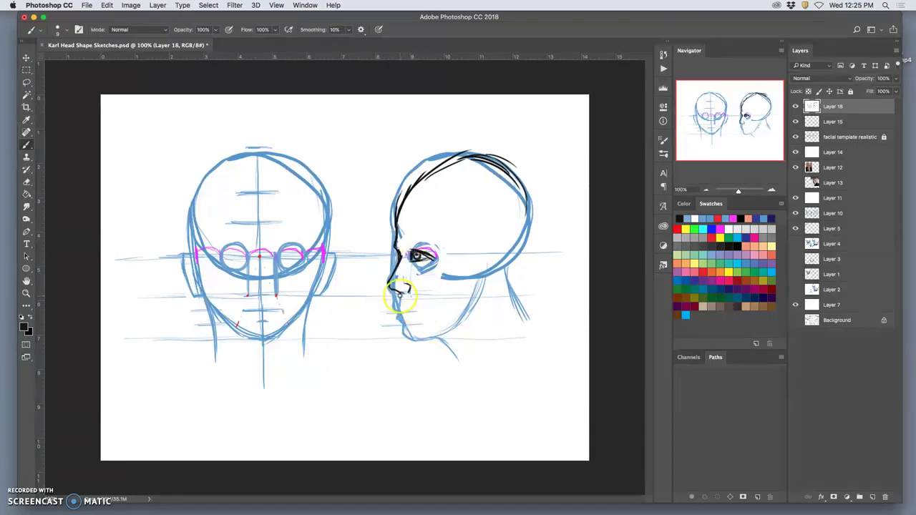
# - Ink the side view's lips, chin and jawline in black, and draw the ear behind the jaw between the eye and nose guides
pyautogui.moveTo(398, 292); pyautogui.dragTo(401, 299)
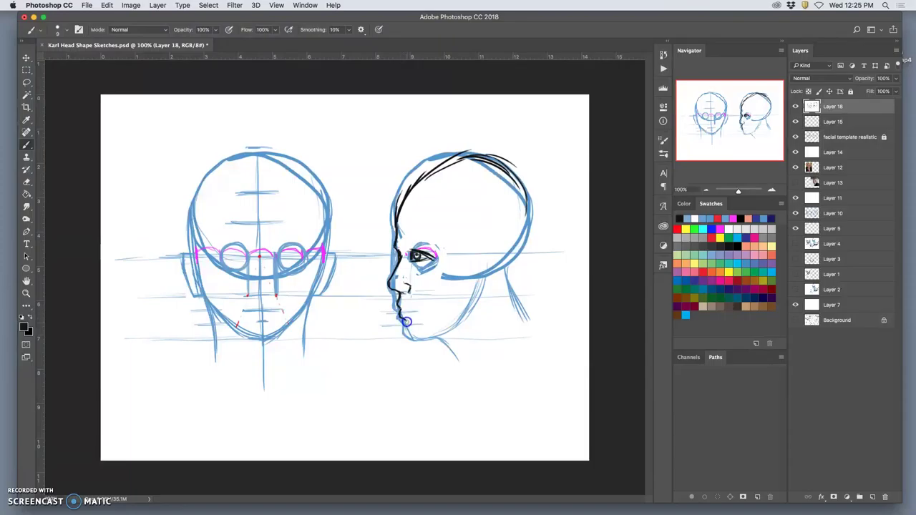
pyautogui.moveTo(405, 327); pyautogui.dragTo(409, 333)
pyautogui.moveTo(478, 296); pyautogui.dragTo(482, 284)
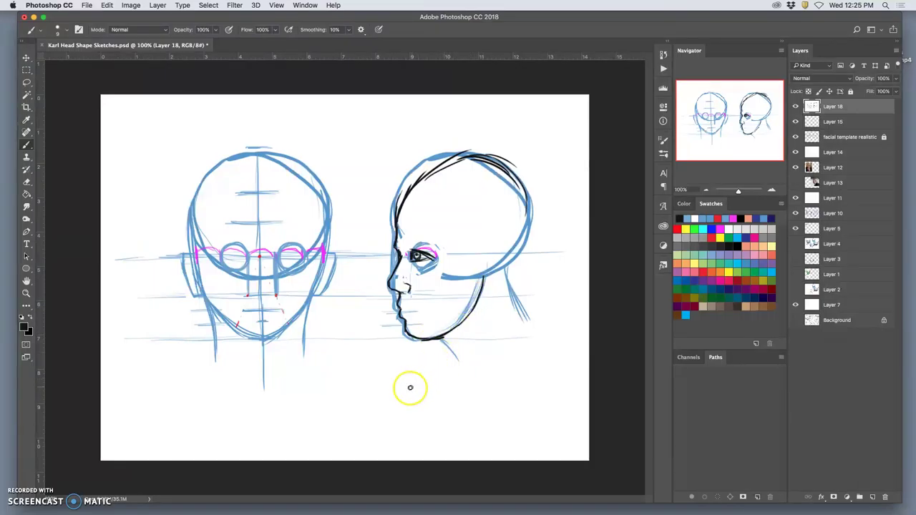
pyautogui.moveTo(484, 254)
pyautogui.mouseDown()
pyautogui.moveTo(502, 254)
pyautogui.moveTo(485, 260)
pyautogui.moveTo(478, 293)
pyautogui.mouseUp()
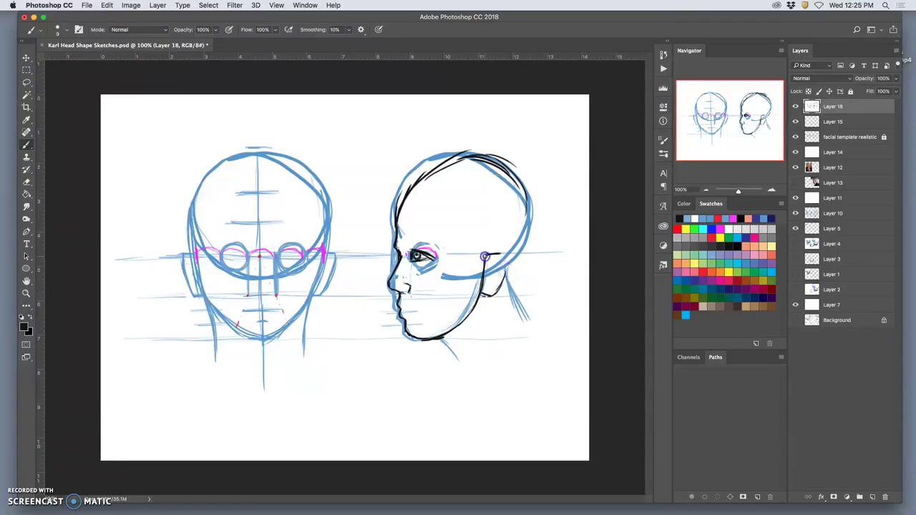
pyautogui.moveTo(495, 253)
pyautogui.mouseDown()
pyautogui.moveTo(505, 262)
pyautogui.moveTo(495, 295)
pyautogui.mouseUp()
# - Mark the mouth corner below the side-view eye in sampled red, and draw the mouth line and lips in black
pyautogui.moveTo(400, 310); pyautogui.dragTo(402, 310)
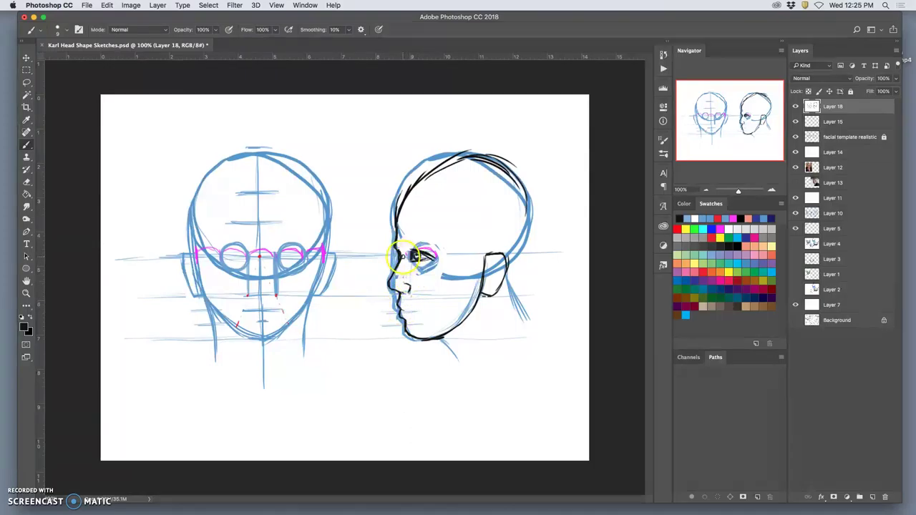
pyautogui.click(414, 307)
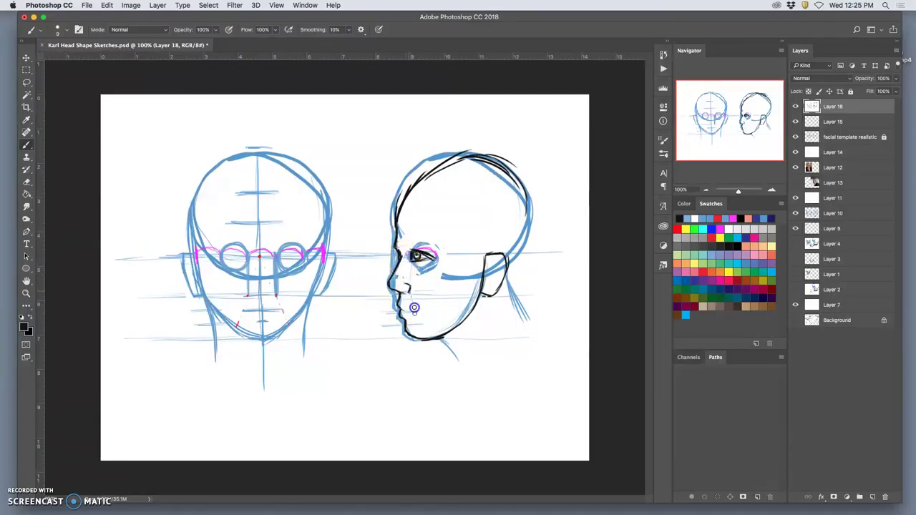
pyautogui.keyDown('alt'); pyautogui.click(279, 292); pyautogui.keyUp('alt')
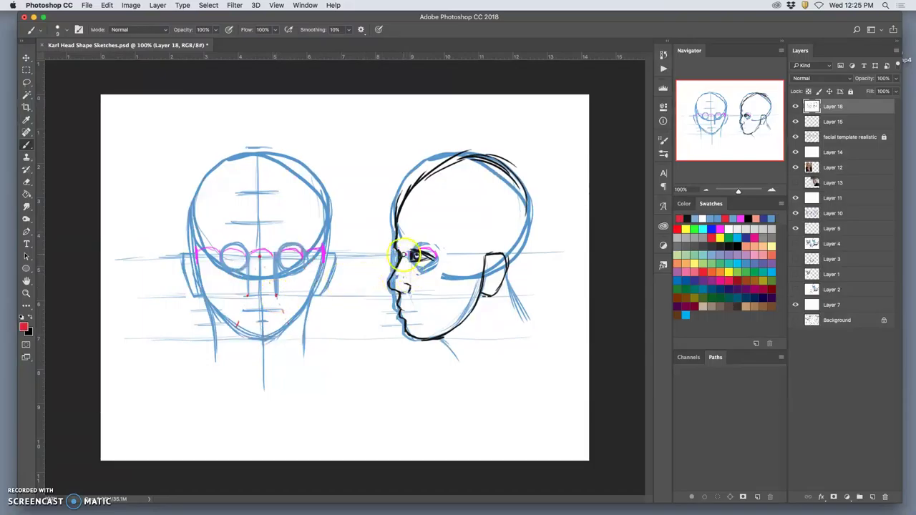
pyautogui.click(415, 297)
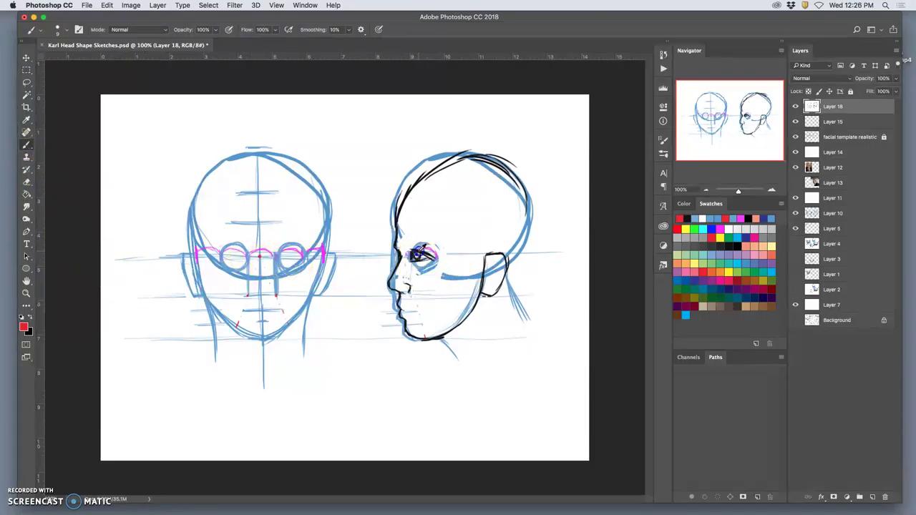
pyautogui.keyDown('alt'); pyautogui.click(418, 254); pyautogui.keyUp('alt')
pyautogui.click(404, 310)
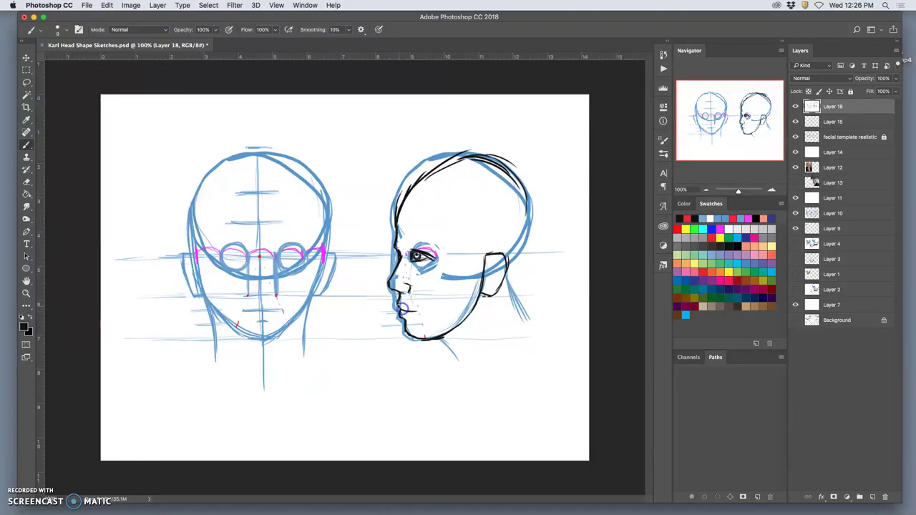
pyautogui.moveTo(408, 309)
pyautogui.mouseDown()
pyautogui.moveTo(408, 296)
pyautogui.moveTo(401, 303)
pyautogui.mouseUp()
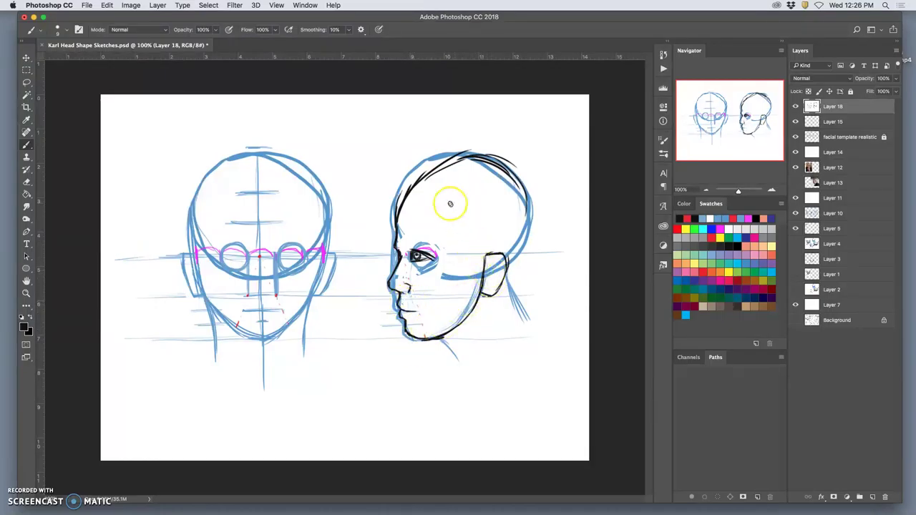
# - Mark the side view's brow level and sketch loose black hair from the forehead over the skull and down the back
pyautogui.moveTo(399, 219); pyautogui.dragTo(395, 221)
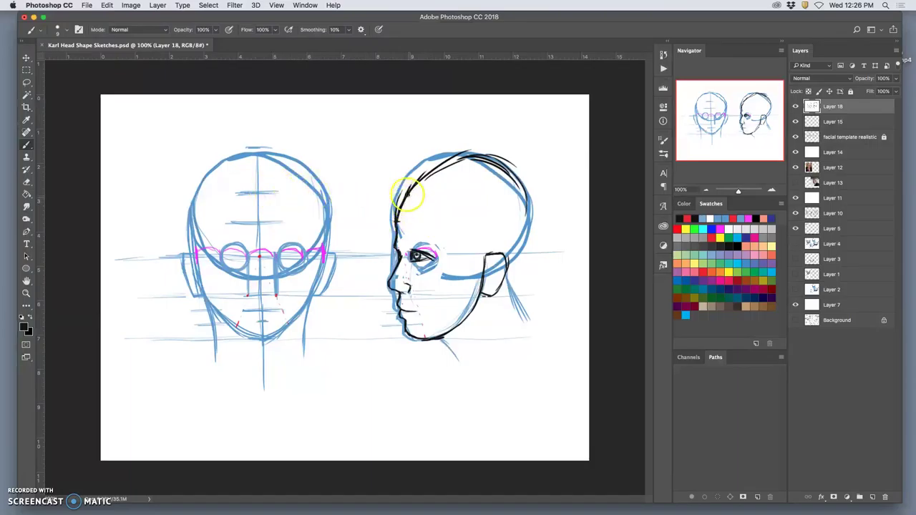
pyautogui.moveTo(405, 196)
pyautogui.mouseDown()
pyautogui.moveTo(368, 236)
pyautogui.moveTo(352, 225)
pyautogui.moveTo(400, 183)
pyautogui.moveTo(387, 179)
pyautogui.moveTo(415, 192)
pyautogui.moveTo(416, 177)
pyautogui.moveTo(393, 172)
pyautogui.moveTo(435, 146)
pyautogui.moveTo(412, 139)
pyautogui.moveTo(465, 164)
pyautogui.moveTo(508, 157)
pyautogui.moveTo(466, 156)
pyautogui.moveTo(525, 159)
pyautogui.mouseUp()
pyautogui.moveTo(447, 149)
pyautogui.mouseDown()
pyautogui.moveTo(483, 134)
pyautogui.moveTo(485, 173)
pyautogui.moveTo(531, 148)
pyautogui.moveTo(518, 184)
pyautogui.moveTo(546, 205)
pyautogui.mouseUp()
pyautogui.moveTo(525, 153); pyautogui.dragTo(532, 239)
pyautogui.moveTo(531, 245)
pyautogui.mouseDown()
pyautogui.moveTo(521, 277)
pyautogui.moveTo(518, 266)
pyautogui.moveTo(548, 285)
pyautogui.moveTo(526, 331)
pyautogui.mouseUp()
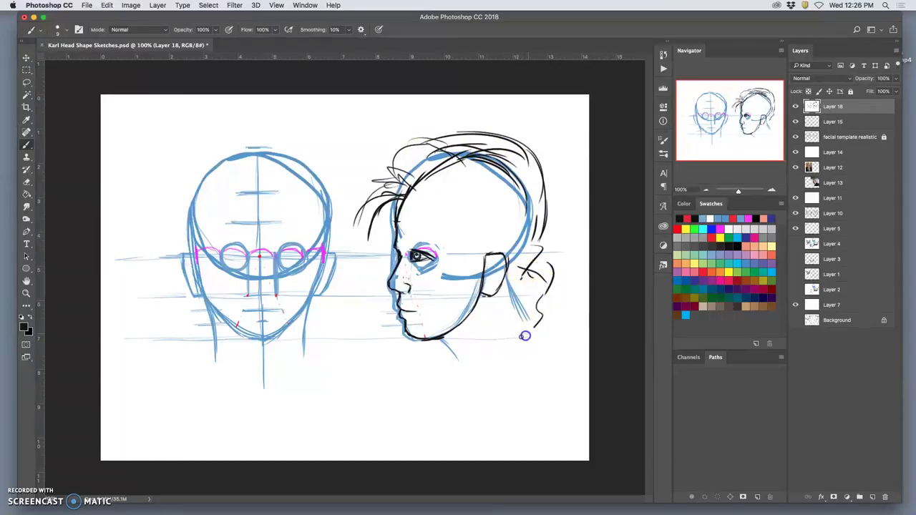
pyautogui.moveTo(522, 266); pyautogui.dragTo(536, 267)
# - Draw the side view's hairline from the forehead past the temple to the ear, adding a sideburn and loose strands
pyautogui.click(489, 252)
pyautogui.moveTo(423, 191)
pyautogui.mouseDown()
pyautogui.moveTo(473, 220)
pyautogui.moveTo(473, 276)
pyautogui.mouseUp()
pyautogui.moveTo(476, 236)
pyautogui.mouseDown()
pyautogui.moveTo(471, 283)
pyautogui.moveTo(483, 263)
pyautogui.moveTo(473, 287)
pyautogui.moveTo(490, 257)
pyautogui.moveTo(470, 231)
pyautogui.mouseUp()
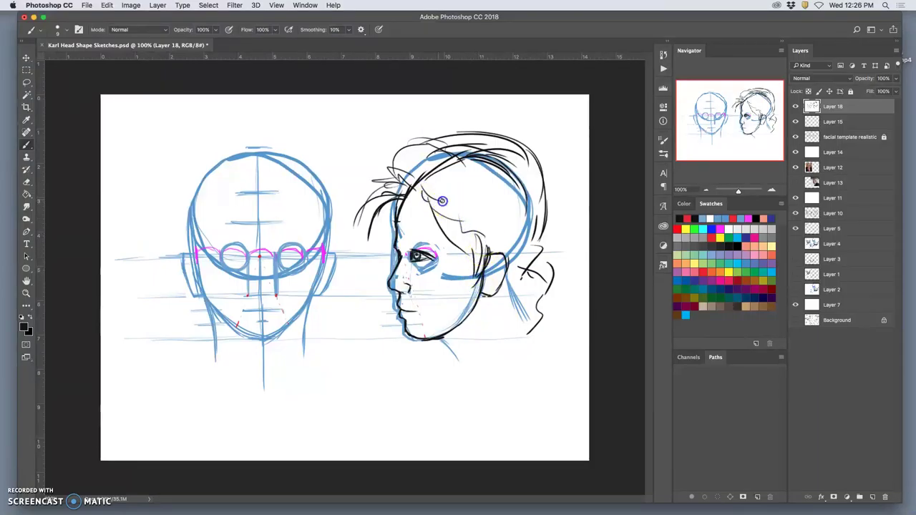
pyautogui.moveTo(440, 199)
pyautogui.mouseDown()
pyautogui.moveTo(461, 228)
pyautogui.moveTo(433, 195)
pyautogui.moveTo(463, 237)
pyautogui.moveTo(474, 239)
pyautogui.moveTo(479, 263)
pyautogui.moveTo(484, 235)
pyautogui.moveTo(488, 261)
pyautogui.moveTo(489, 238)
pyautogui.moveTo(511, 256)
pyautogui.mouseUp()
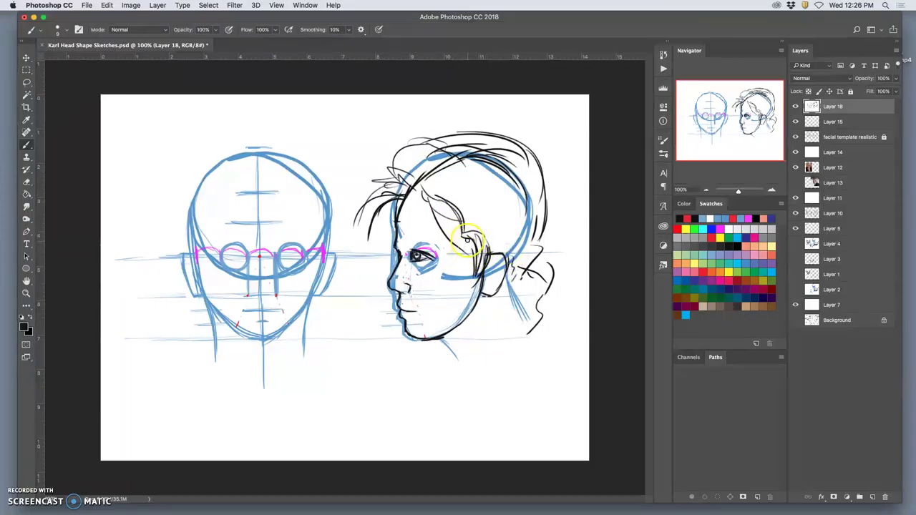
pyautogui.moveTo(425, 191)
pyautogui.mouseDown()
pyautogui.moveTo(423, 220)
pyautogui.moveTo(442, 248)
pyautogui.mouseUp()
pyautogui.moveTo(416, 213); pyautogui.dragTo(428, 179)
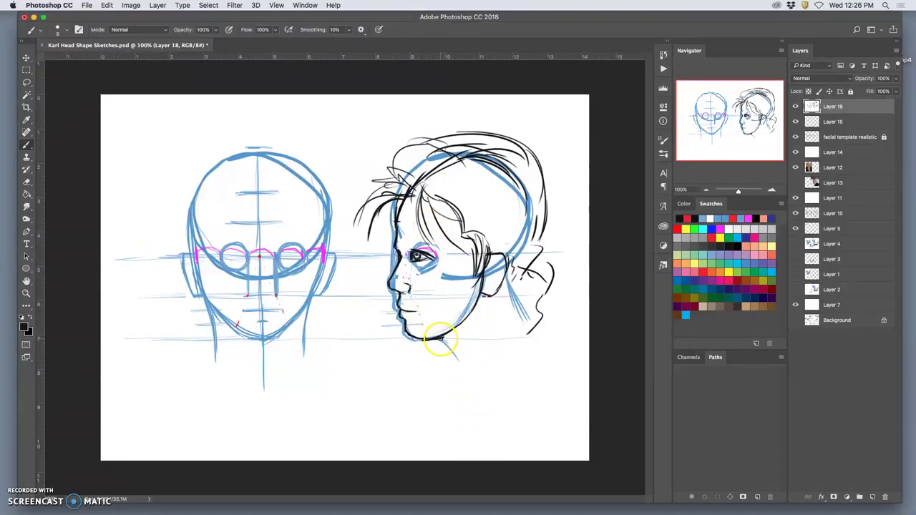
# - Ink the front and back of the side view's neck in black, and add a cheek line beside the nose and mouth
pyautogui.moveTo(439, 338); pyautogui.dragTo(457, 358)
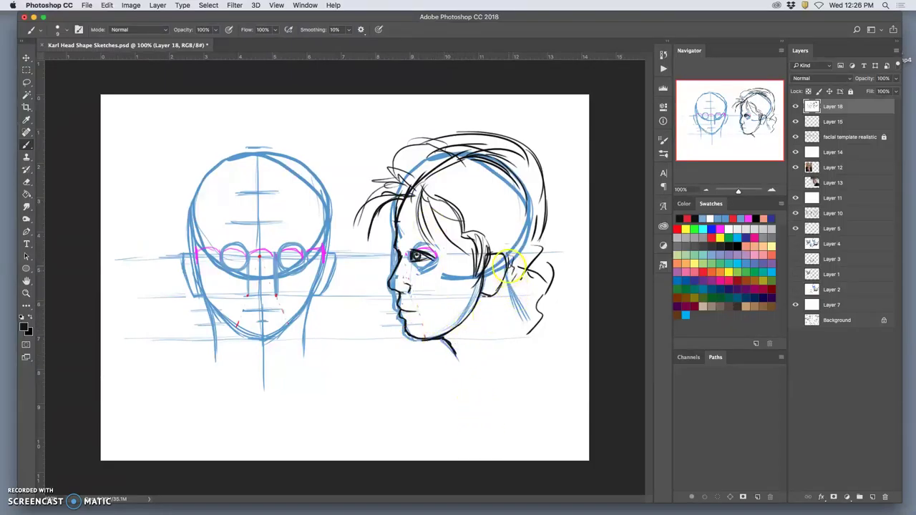
pyautogui.moveTo(506, 258); pyautogui.dragTo(524, 317)
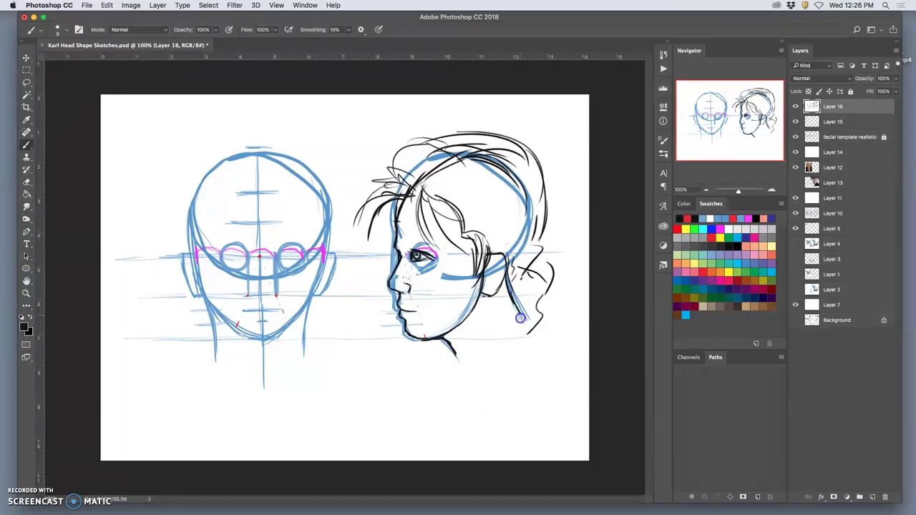
pyautogui.moveTo(413, 261)
pyautogui.mouseDown()
pyautogui.moveTo(401, 259)
pyautogui.moveTo(422, 270)
pyautogui.moveTo(419, 301)
pyautogui.mouseUp()
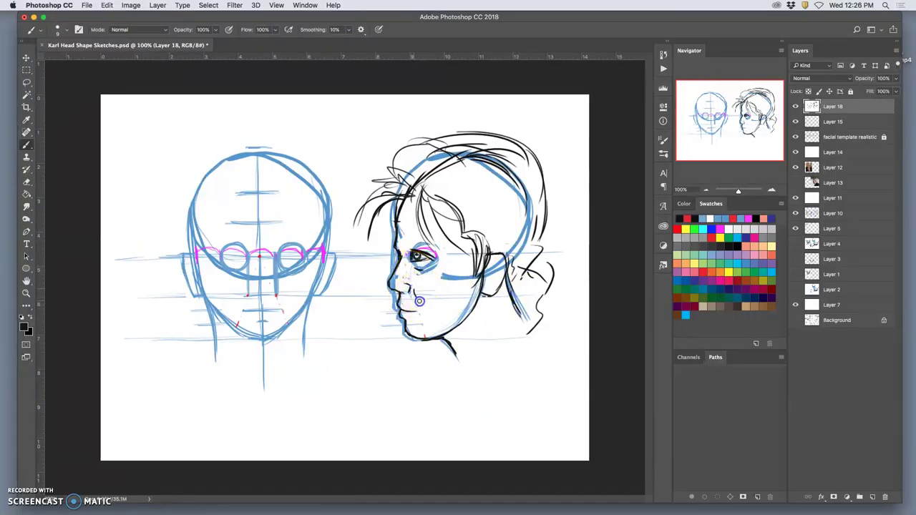
# - Touch up the side-view eye, draw its eyebrow in black, and compare the canvas with and without Layer 18
pyautogui.moveTo(419, 252); pyautogui.dragTo(411, 255)
pyautogui.click(413, 240)
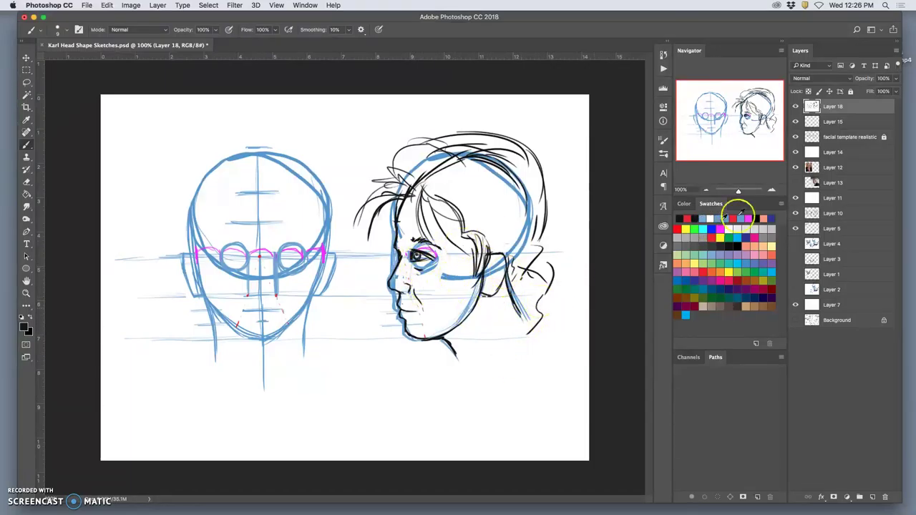
pyautogui.click(796, 106)
pyautogui.click(796, 106)
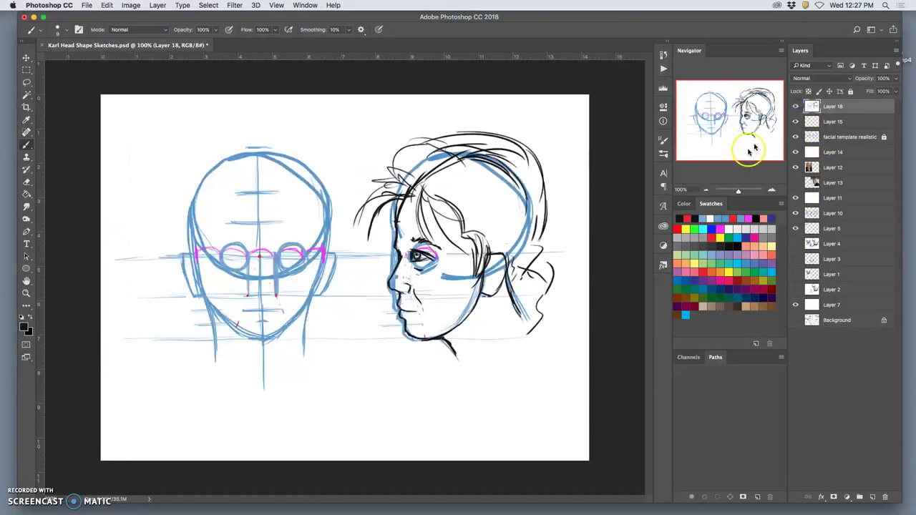
# - Select all of Layer 18's black linework with the Magic Wand and copy it to a new layer
pyautogui.click(28, 94)
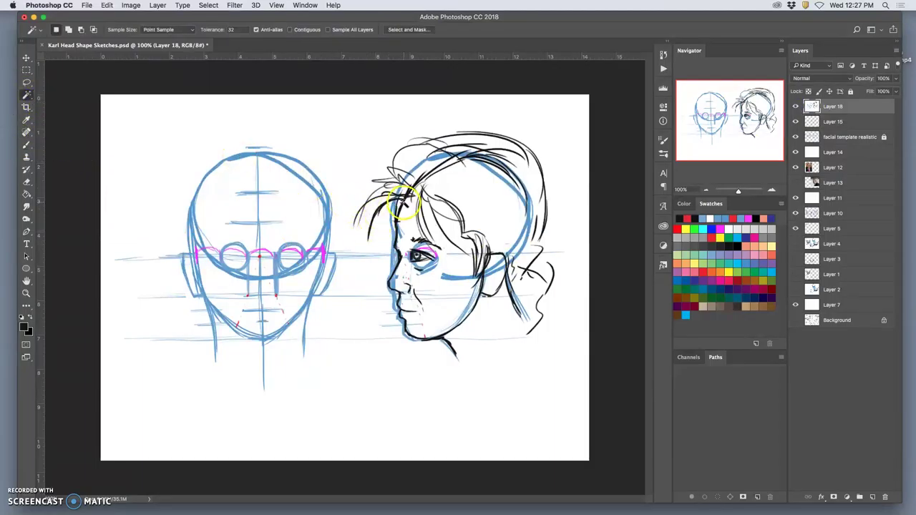
pyautogui.click(403, 201)
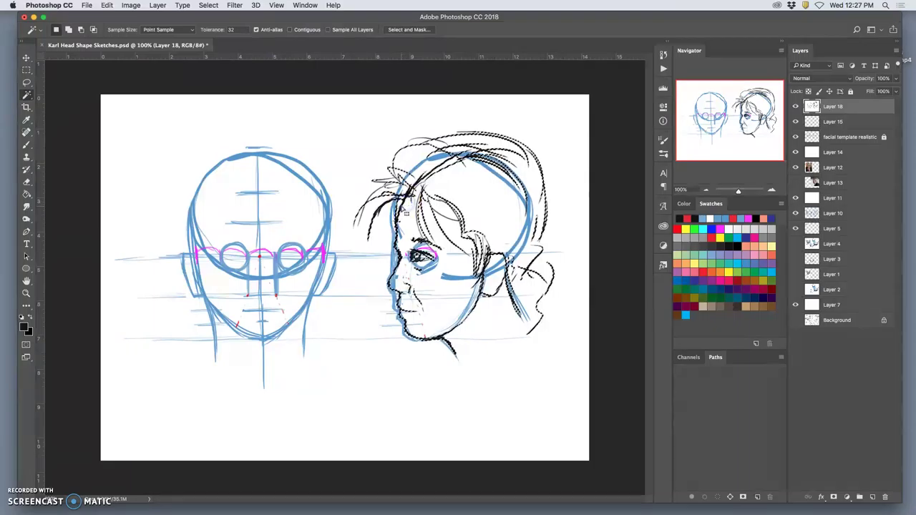
pyautogui.hotkey('ctrl', 'j')
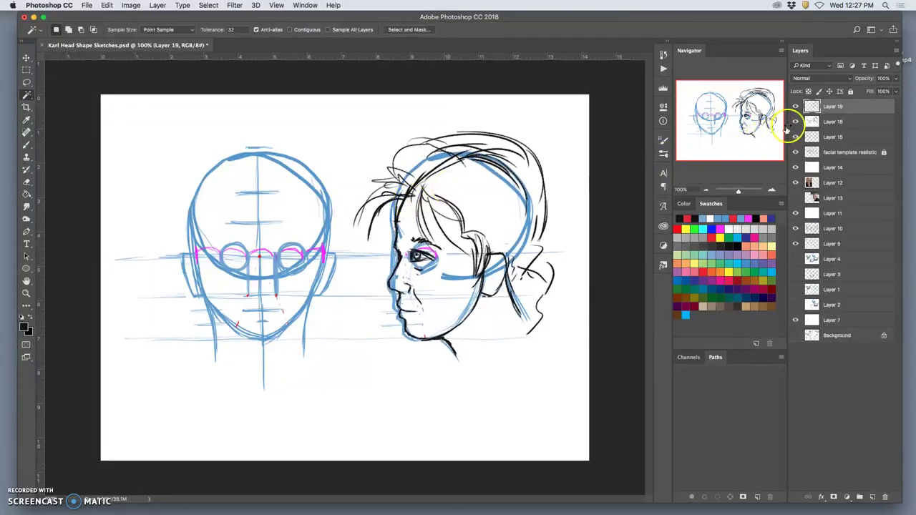
# - Hide the facial template realistic layer and Layer 15, and check the copied line art with Layer 18 off before showing it again
pyautogui.click(796, 122)
pyautogui.click(795, 122)
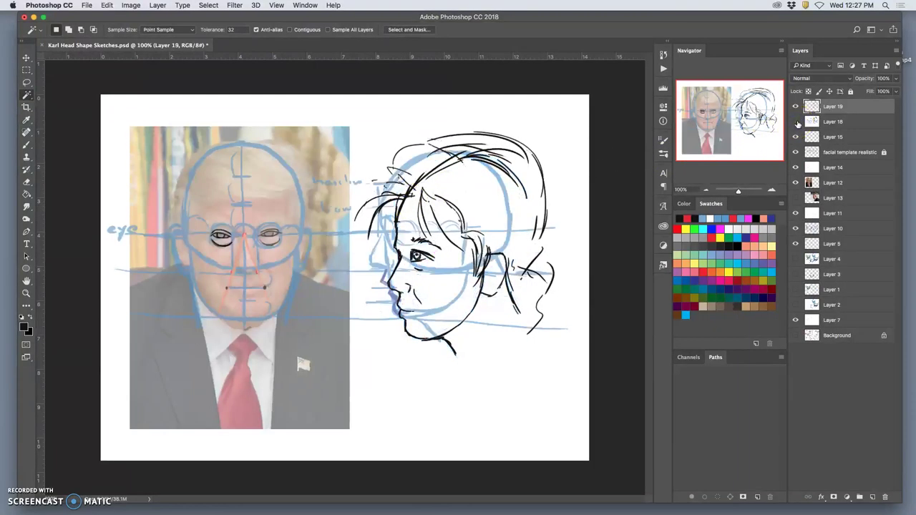
pyautogui.click(795, 152)
pyautogui.click(795, 138)
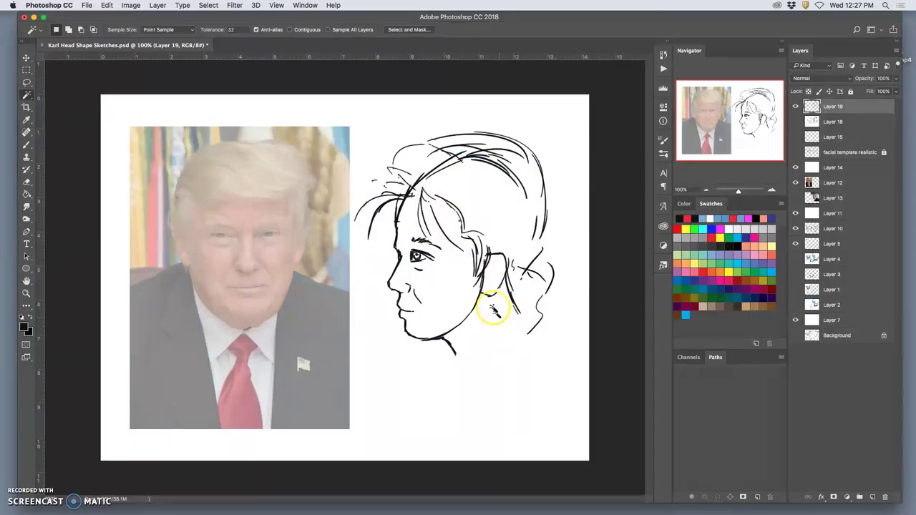
pyautogui.click(796, 121)
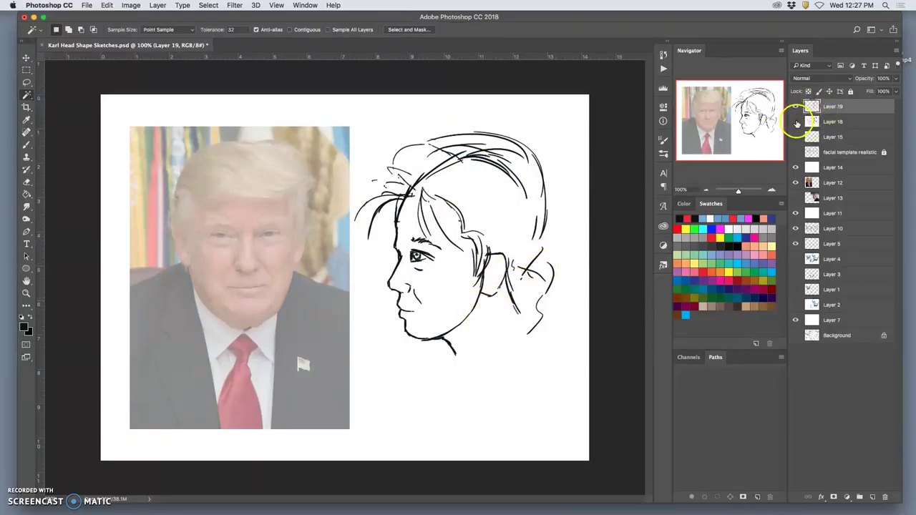
pyautogui.click(796, 121)
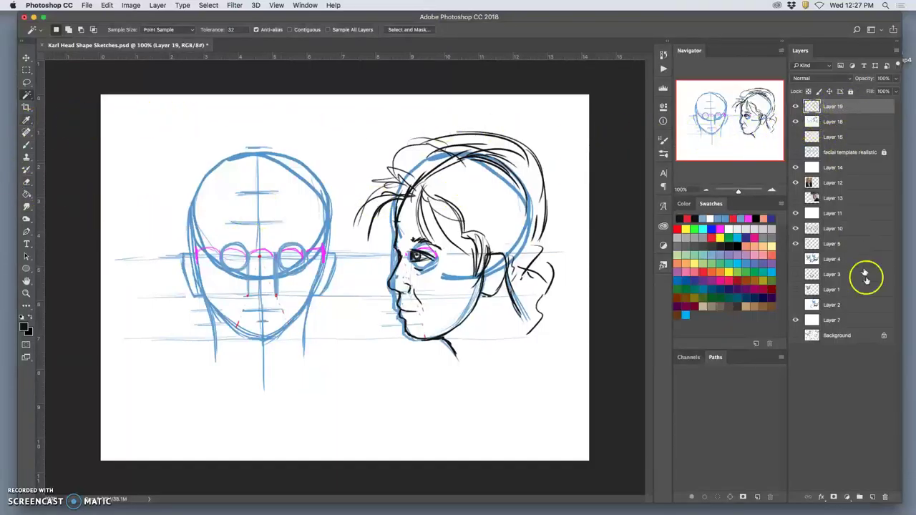
# - Add a new layer and brush in the front view's mouth, lower lip and jawline in black over the blue template
pyautogui.click(872, 497)
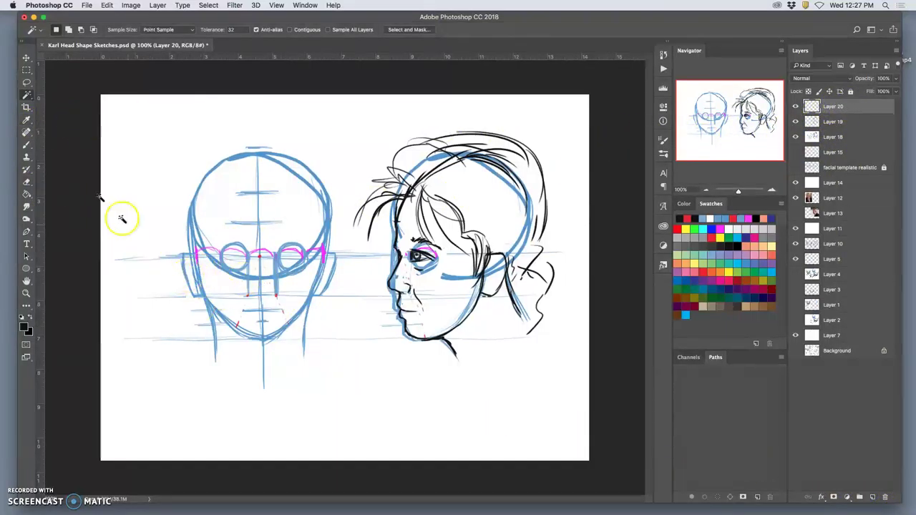
pyautogui.click(27, 144)
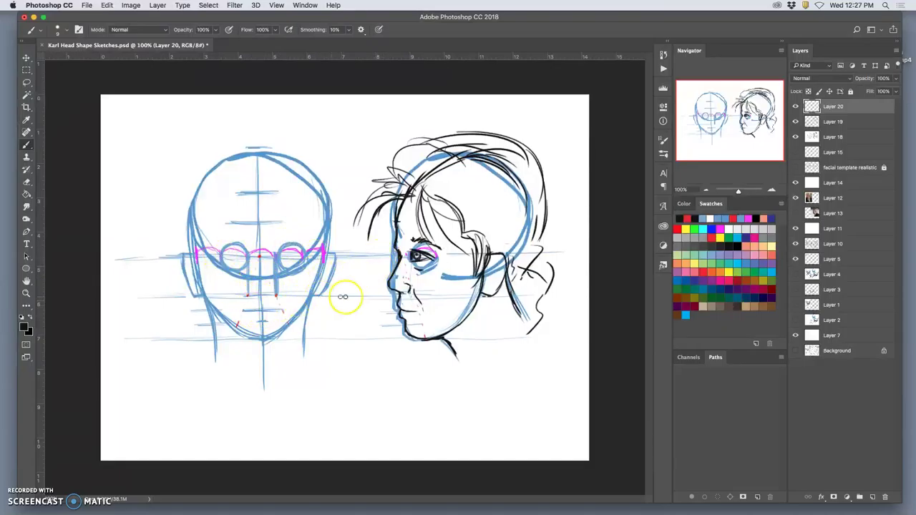
pyautogui.moveTo(243, 310)
pyautogui.mouseDown()
pyautogui.moveTo(282, 311)
pyautogui.moveTo(264, 333)
pyautogui.moveTo(251, 332)
pyautogui.moveTo(257, 304)
pyautogui.moveTo(255, 336)
pyautogui.moveTo(274, 317)
pyautogui.mouseUp()
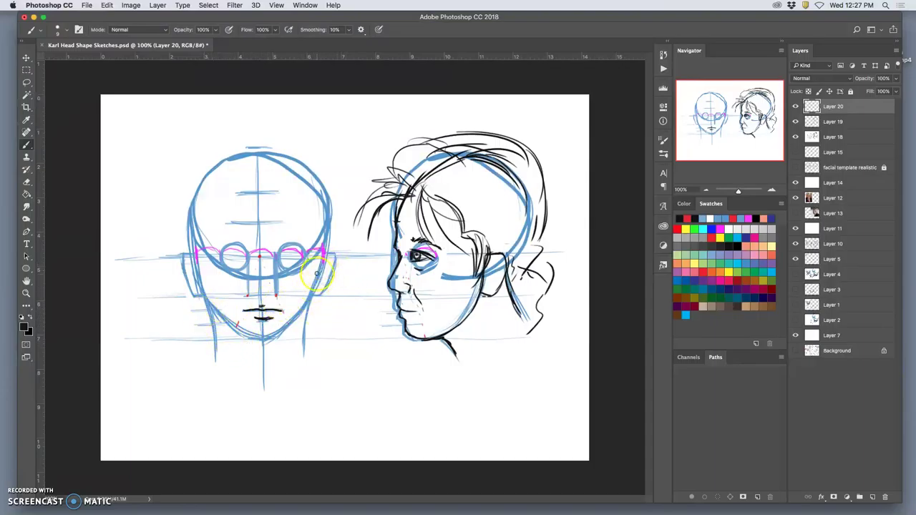
pyautogui.moveTo(323, 249)
pyautogui.mouseDown()
pyautogui.moveTo(300, 321)
pyautogui.moveTo(313, 303)
pyautogui.moveTo(290, 332)
pyautogui.moveTo(310, 314)
pyautogui.moveTo(276, 341)
pyautogui.mouseUp()
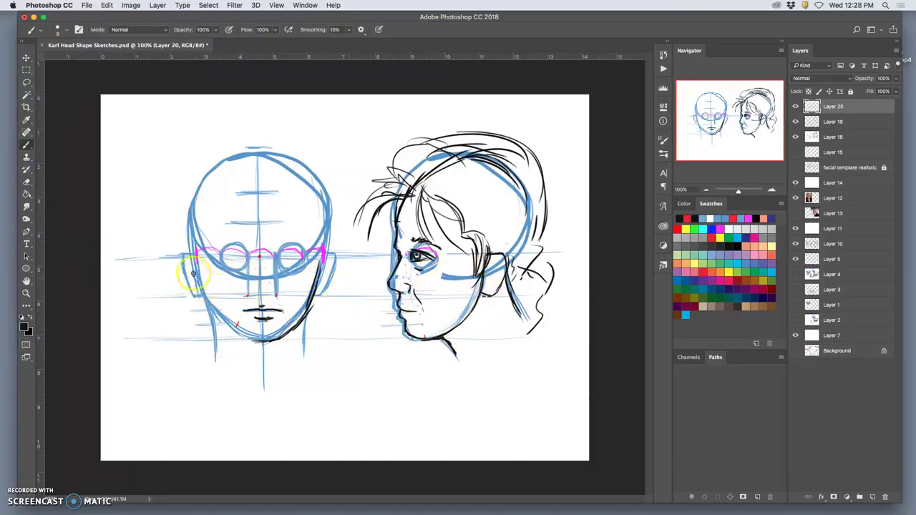
pyautogui.moveTo(203, 286); pyautogui.dragTo(225, 329)
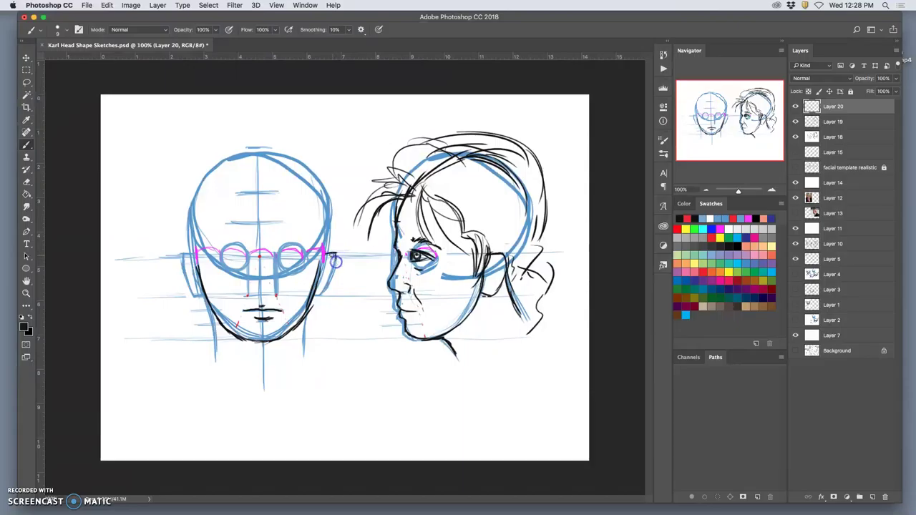
# - Outline the front view's right-hand ear in black and add inner ear folds to both the side-view and front-view ears
pyautogui.moveTo(339, 268); pyautogui.dragTo(320, 293)
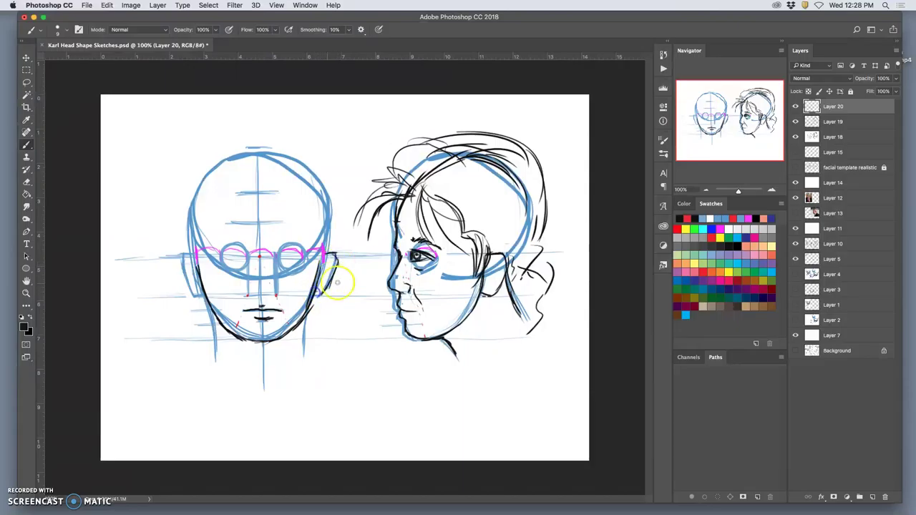
pyautogui.moveTo(506, 254)
pyautogui.mouseDown()
pyautogui.moveTo(491, 255)
pyautogui.moveTo(504, 256)
pyautogui.moveTo(490, 270)
pyautogui.moveTo(496, 262)
pyautogui.mouseUp()
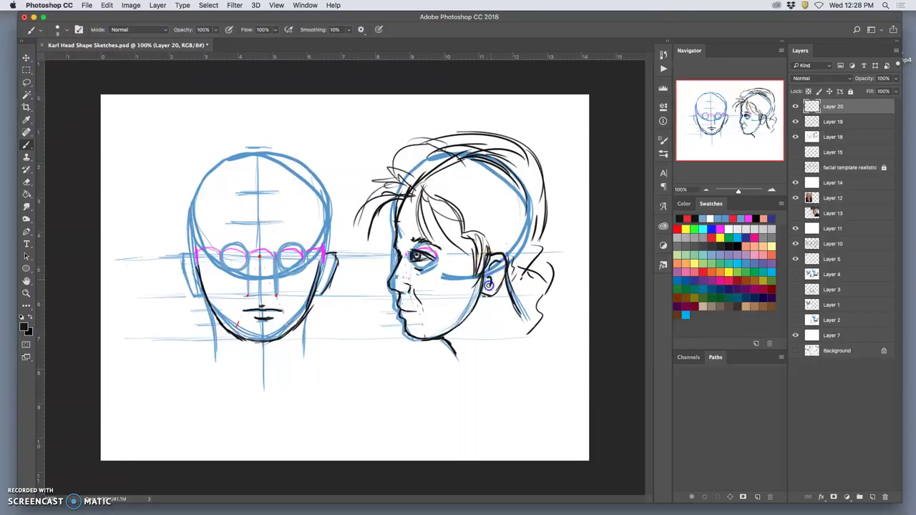
pyautogui.moveTo(495, 275); pyautogui.dragTo(490, 288)
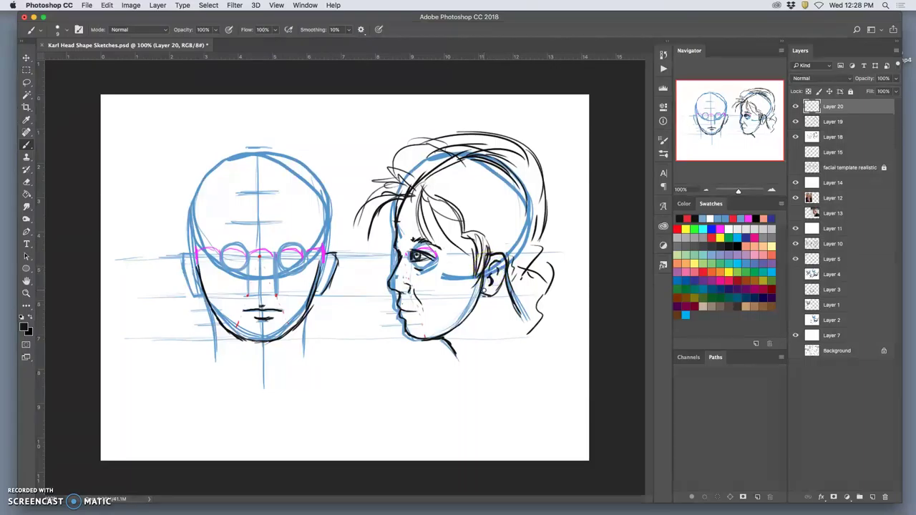
pyautogui.moveTo(320, 264)
pyautogui.mouseDown()
pyautogui.moveTo(333, 255)
pyautogui.moveTo(322, 287)
pyautogui.moveTo(327, 272)
pyautogui.mouseUp()
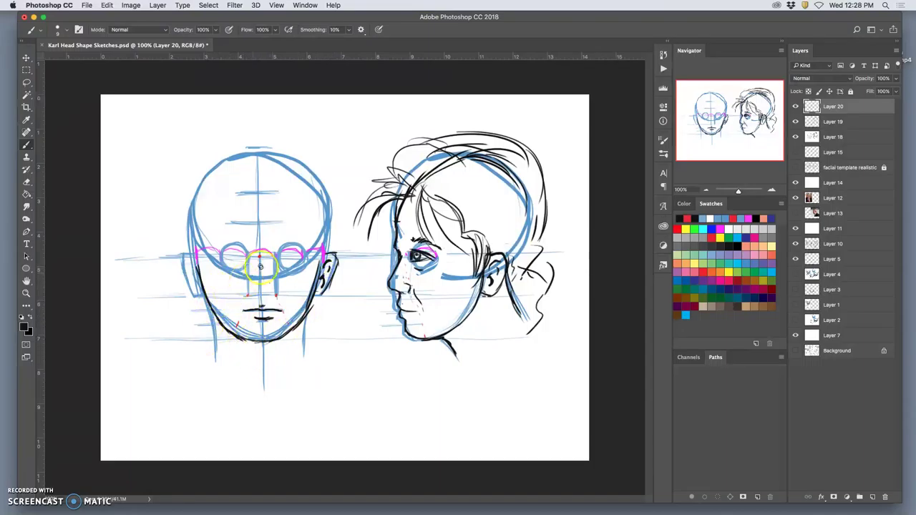
# - Draw the front view's nose, right-hand eye with its lower lid, and eyebrow in black
pyautogui.moveTo(257, 266)
pyautogui.mouseDown()
pyautogui.moveTo(228, 261)
pyautogui.moveTo(310, 257)
pyautogui.moveTo(279, 256)
pyautogui.mouseUp()
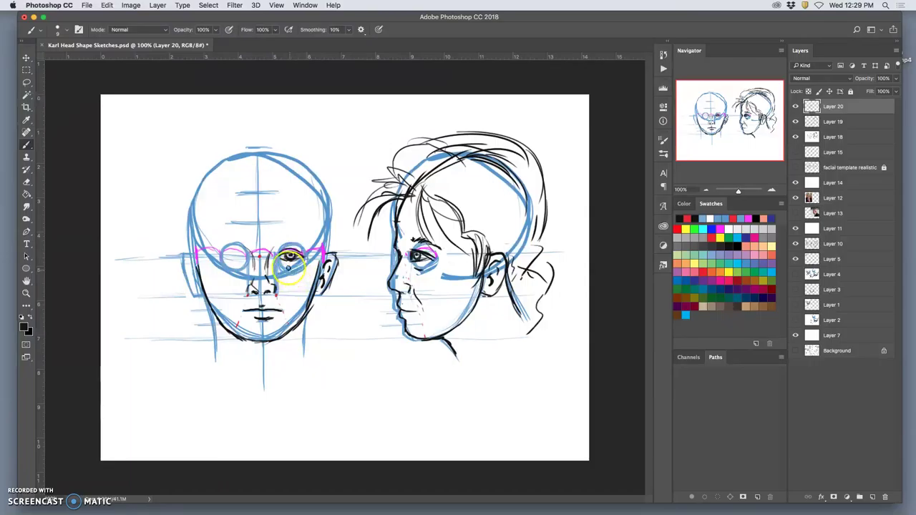
pyautogui.click(287, 267)
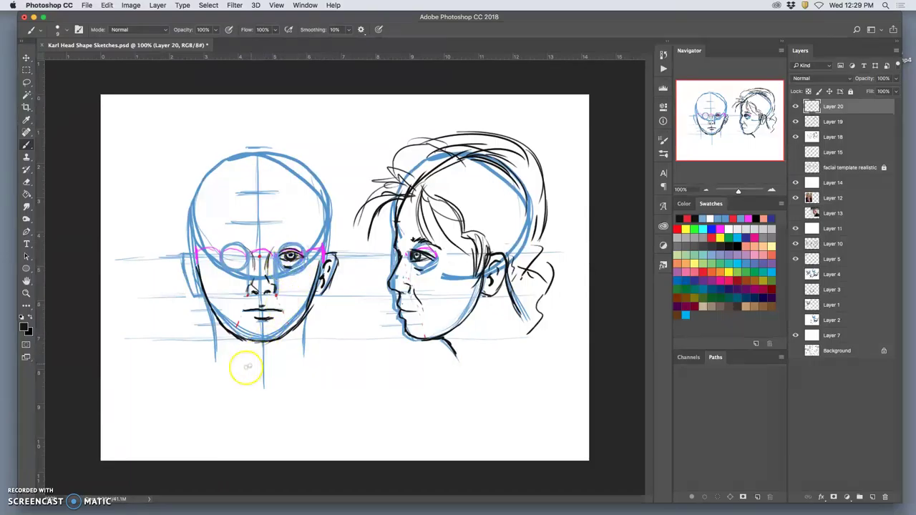
pyautogui.click(280, 242)
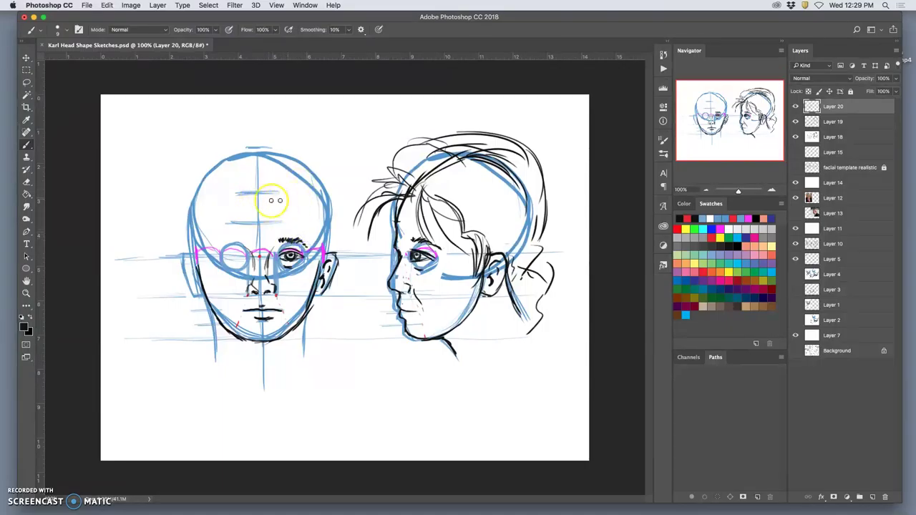
# - Sketch the front view's fringe, crown hair and wavy strands below the ear in black, and ink both sides of the neck
pyautogui.moveTo(256, 192)
pyautogui.mouseDown()
pyautogui.moveTo(223, 200)
pyautogui.moveTo(209, 230)
pyautogui.moveTo(224, 208)
pyautogui.moveTo(191, 214)
pyautogui.moveTo(216, 198)
pyautogui.moveTo(180, 222)
pyautogui.moveTo(182, 180)
pyautogui.moveTo(224, 173)
pyautogui.moveTo(219, 144)
pyautogui.moveTo(226, 156)
pyautogui.moveTo(275, 149)
pyautogui.mouseUp()
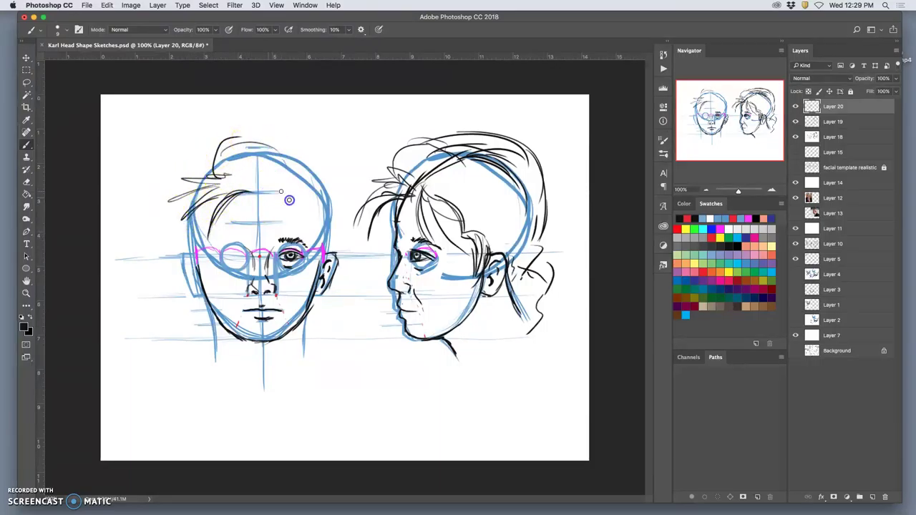
pyautogui.moveTo(289, 199)
pyautogui.mouseDown()
pyautogui.moveTo(263, 214)
pyautogui.moveTo(268, 186)
pyautogui.moveTo(271, 228)
pyautogui.moveTo(263, 200)
pyautogui.moveTo(287, 248)
pyautogui.moveTo(268, 192)
pyautogui.moveTo(287, 250)
pyautogui.moveTo(276, 195)
pyautogui.moveTo(309, 216)
pyautogui.mouseUp()
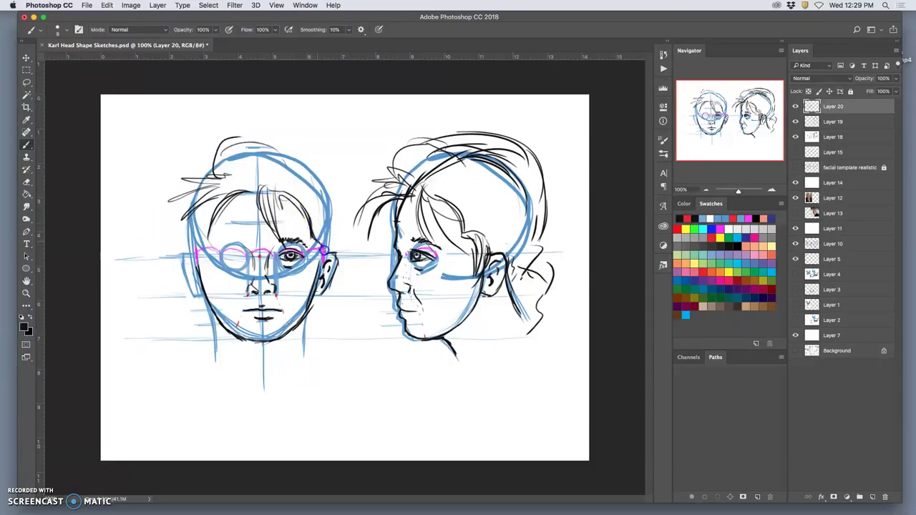
pyautogui.moveTo(322, 250)
pyautogui.mouseDown()
pyautogui.moveTo(332, 185)
pyautogui.moveTo(335, 224)
pyautogui.moveTo(315, 160)
pyautogui.moveTo(334, 199)
pyautogui.moveTo(322, 170)
pyautogui.mouseUp()
pyautogui.moveTo(238, 141)
pyautogui.mouseDown()
pyautogui.moveTo(286, 140)
pyautogui.moveTo(262, 135)
pyautogui.moveTo(273, 153)
pyautogui.moveTo(297, 149)
pyautogui.moveTo(240, 138)
pyautogui.mouseUp()
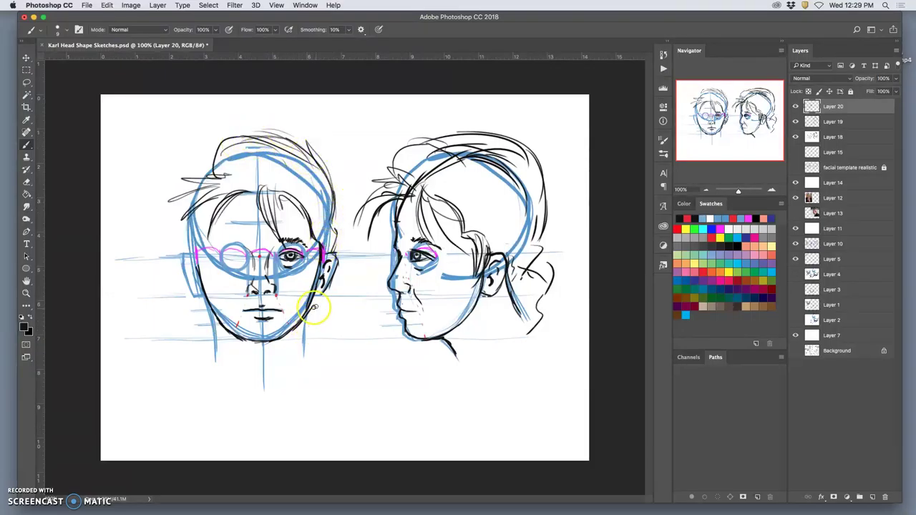
pyautogui.moveTo(319, 298); pyautogui.dragTo(323, 323)
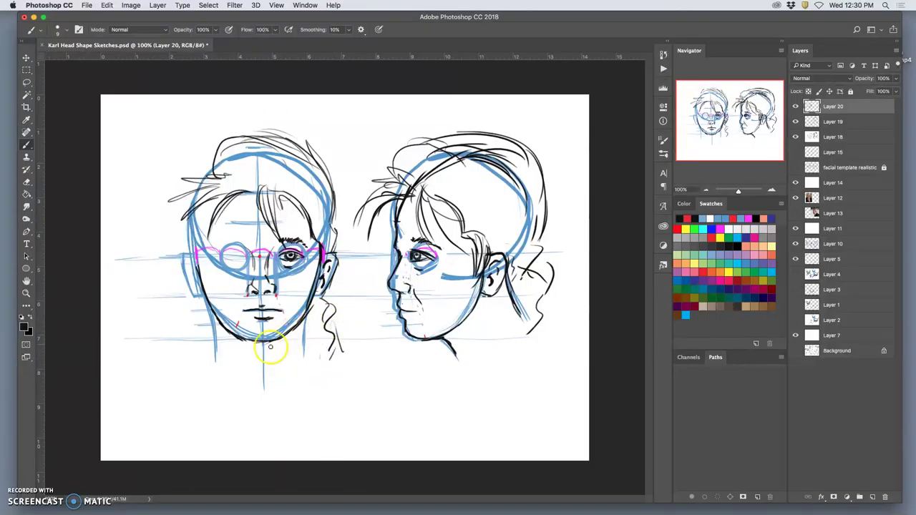
pyautogui.moveTo(310, 313); pyautogui.dragTo(305, 357)
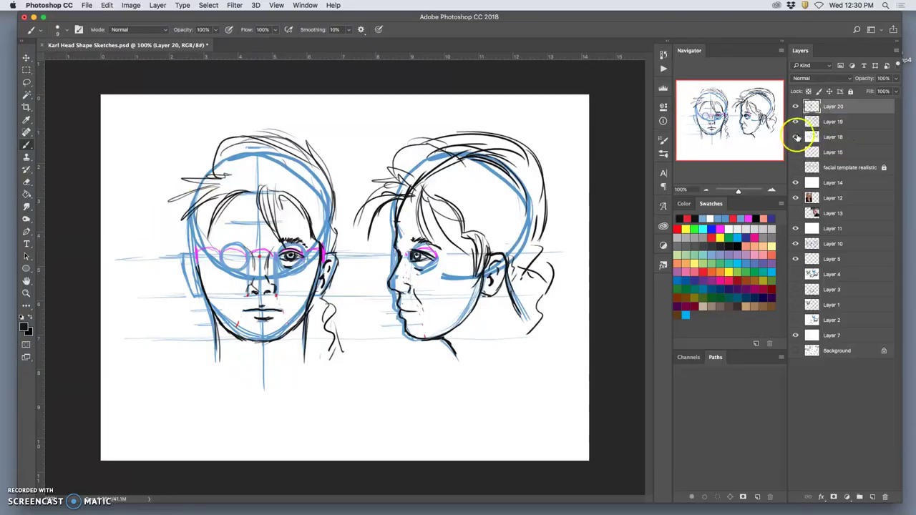
# - Hide Layer 18's construction lines and the portrait photo on Layer 12, and add a cheek line beside the front view's nose
pyautogui.click(795, 136)
pyautogui.click(796, 137)
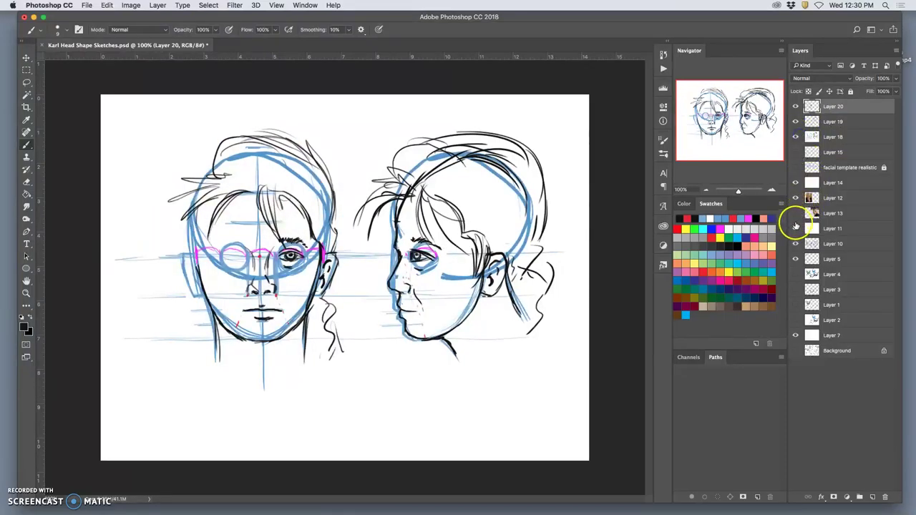
pyautogui.click(796, 138)
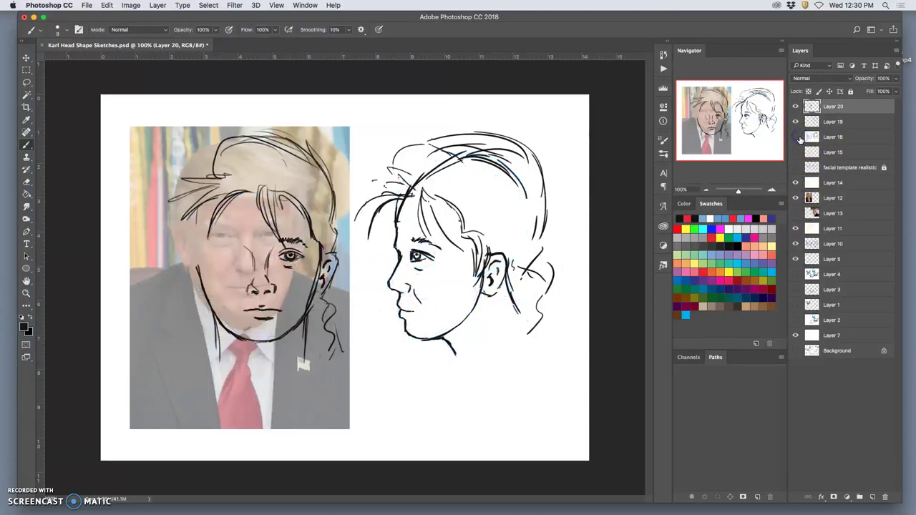
pyautogui.click(795, 198)
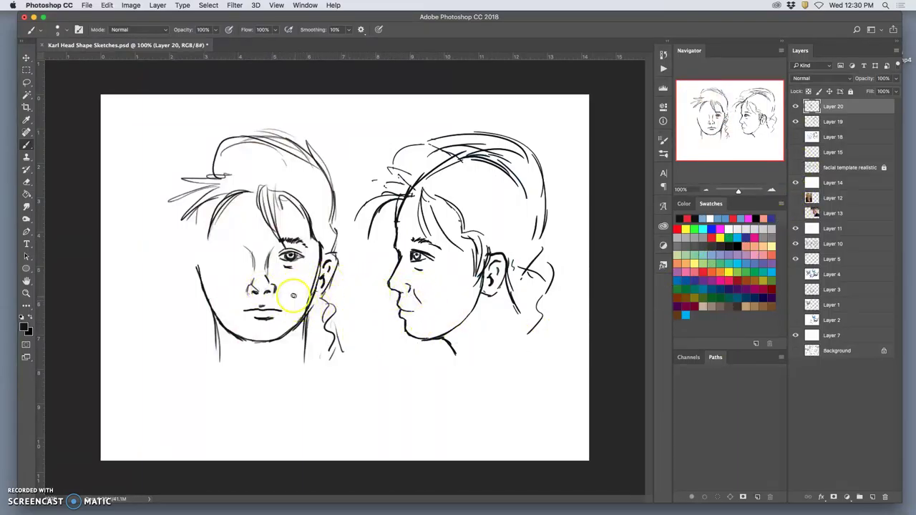
pyautogui.moveTo(277, 289); pyautogui.dragTo(282, 298)
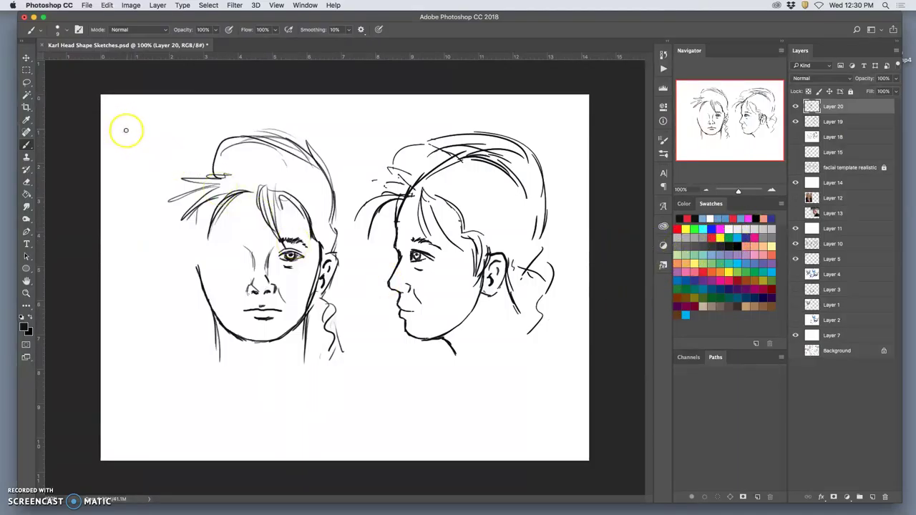
# - Lasso the front view's finished eye, eyebrow and ear and copy them to a new layer
pyautogui.click(26, 83)
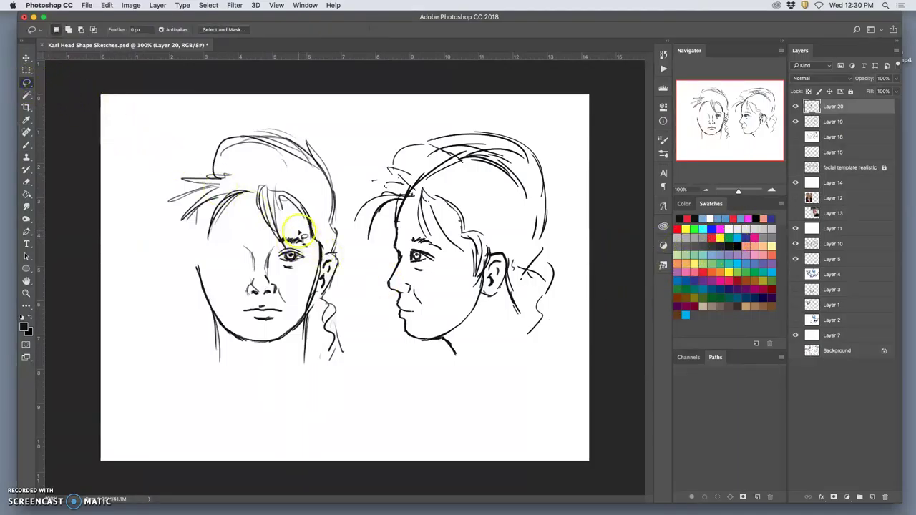
pyautogui.moveTo(279, 235)
pyautogui.mouseDown()
pyautogui.moveTo(274, 260)
pyautogui.moveTo(288, 293)
pyautogui.mouseUp()
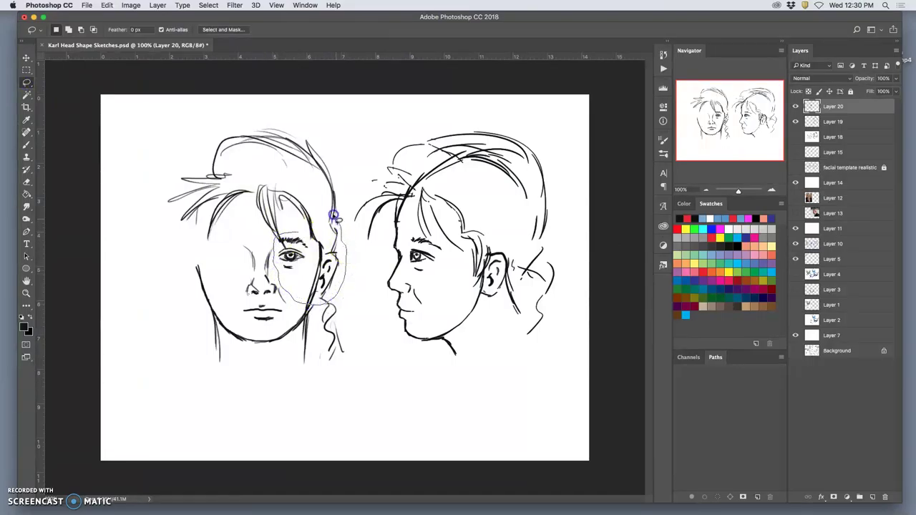
pyautogui.moveTo(295, 205); pyautogui.dragTo(293, 208)
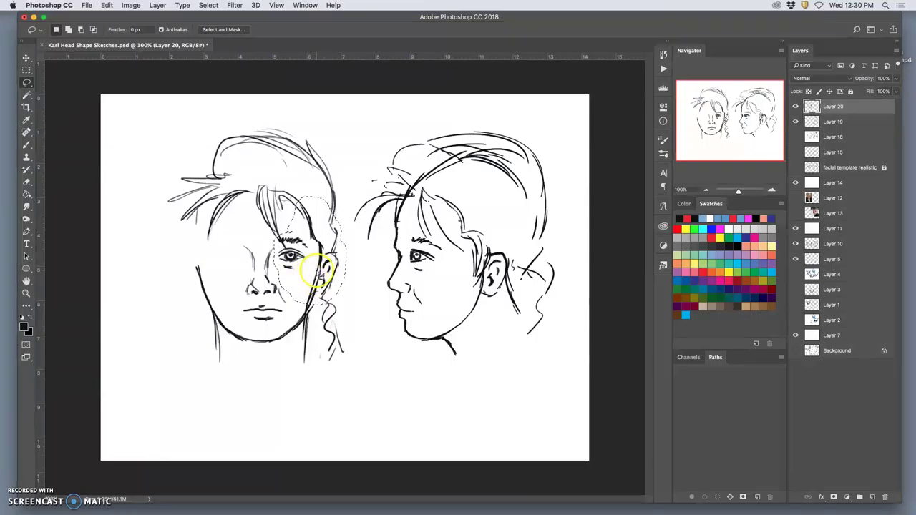
pyautogui.hotkey('ctrl', 'j')
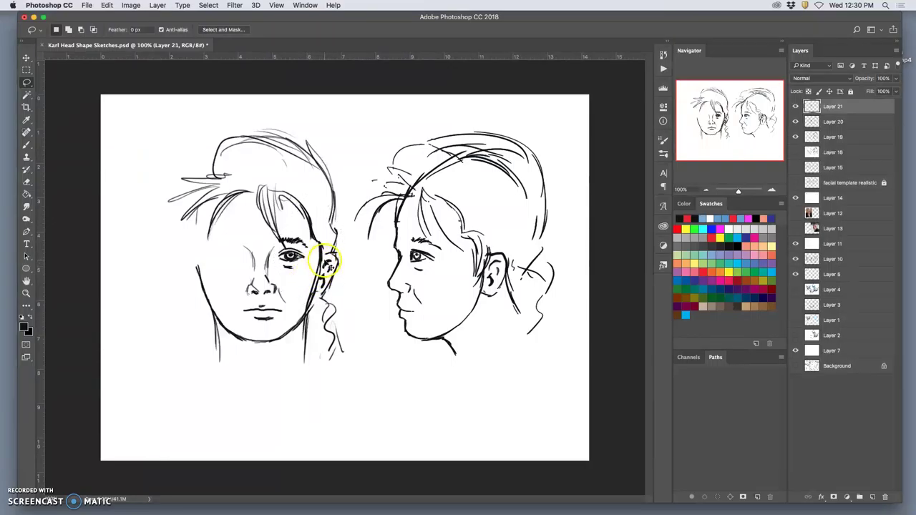
# - Flip the copied eye, eyebrow and ear horizontally and place them on the empty left-hand side of the front-view face
pyautogui.hotkey('ctrl', 't')
pyautogui.rightClick(311, 265)
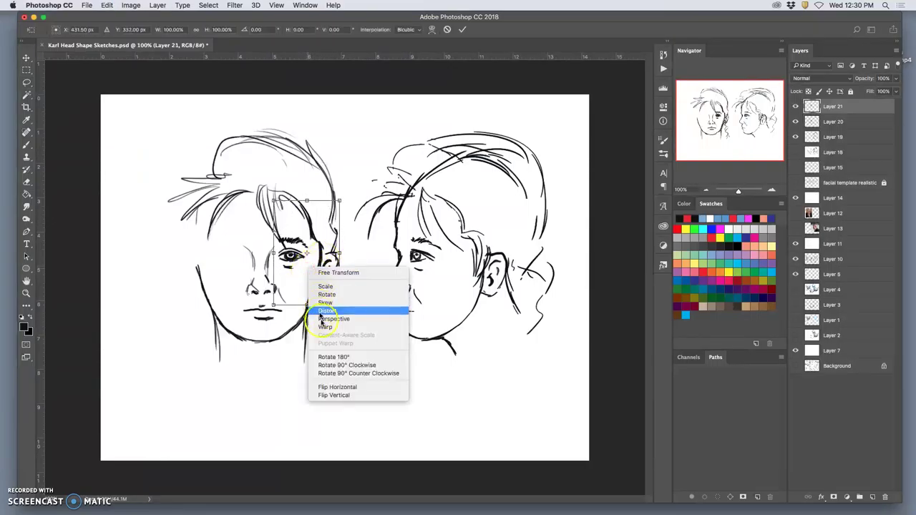
pyautogui.click(326, 386)
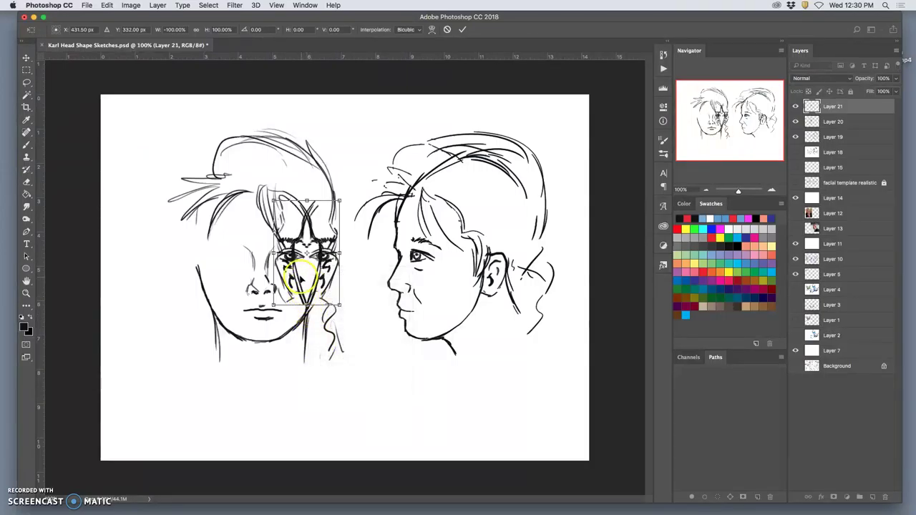
pyautogui.moveTo(289, 262); pyautogui.dragTo(203, 260)
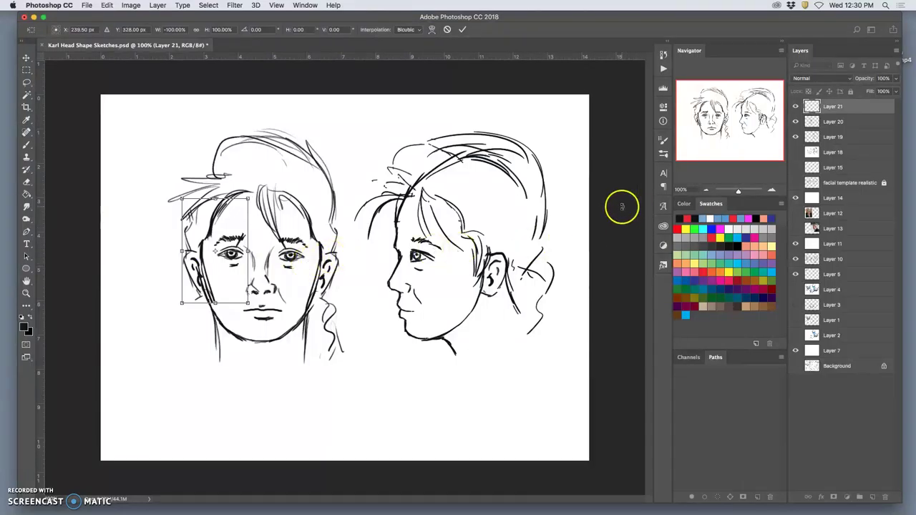
pyautogui.press('Return')
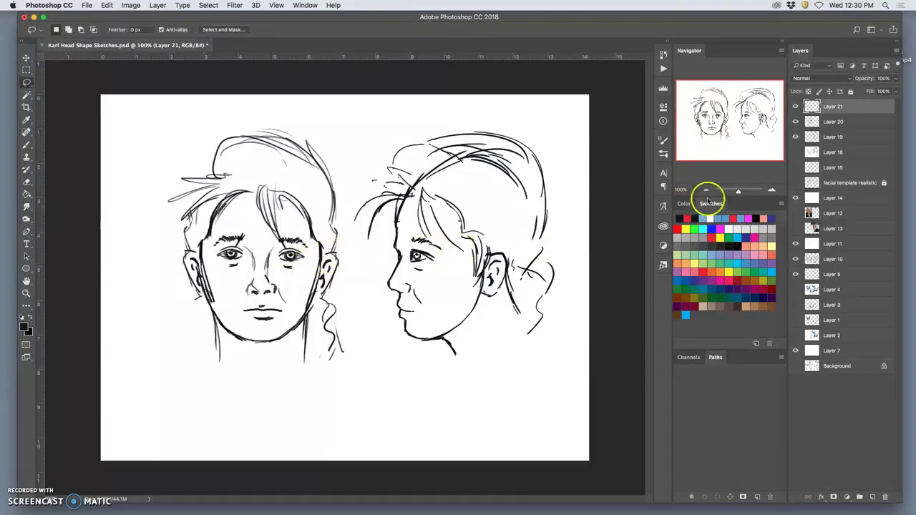
# - Show Layer 18's construction lines and shift the mirrored eye and ear to line up with the left-hand eye guides
pyautogui.click(795, 153)
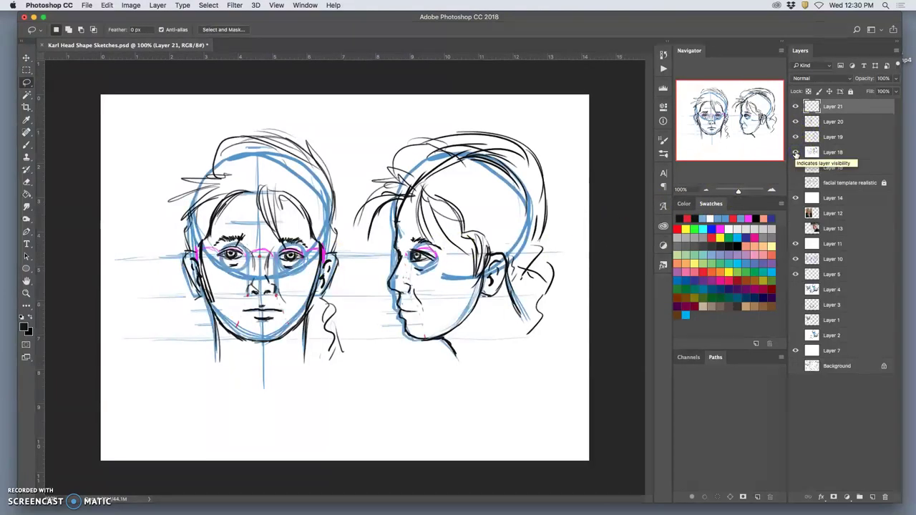
pyautogui.click(25, 57)
pyautogui.moveTo(231, 261)
pyautogui.mouseDown()
pyautogui.moveTo(236, 247)
pyautogui.moveTo(237, 264)
pyautogui.mouseUp()
pyautogui.press('Down')
pyautogui.press('Down')
pyautogui.press('Down')
pyautogui.press('Down')
pyautogui.press('Left')
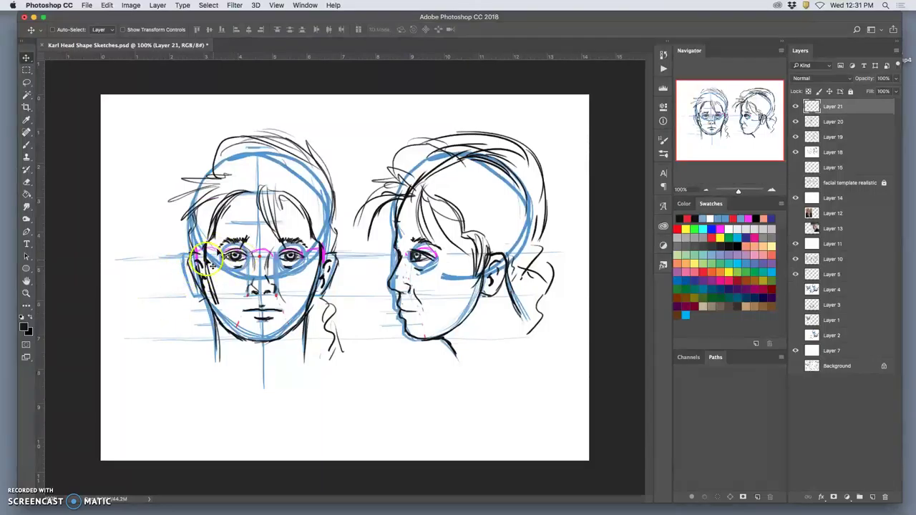
# - Ink the neck line below the mirrored ear in black, then check Layers 19 and 20 and hide Layer 18's construction lines
pyautogui.click(27, 144)
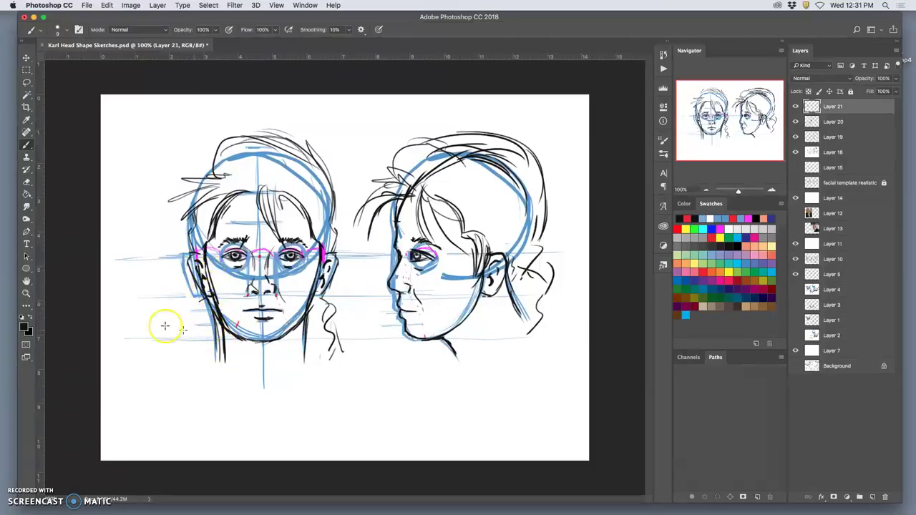
pyautogui.click(26, 182)
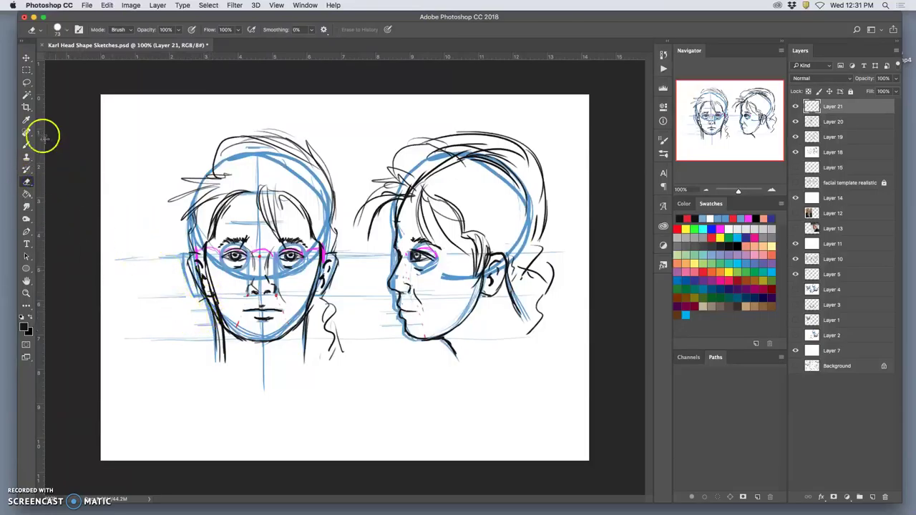
pyautogui.click(796, 123)
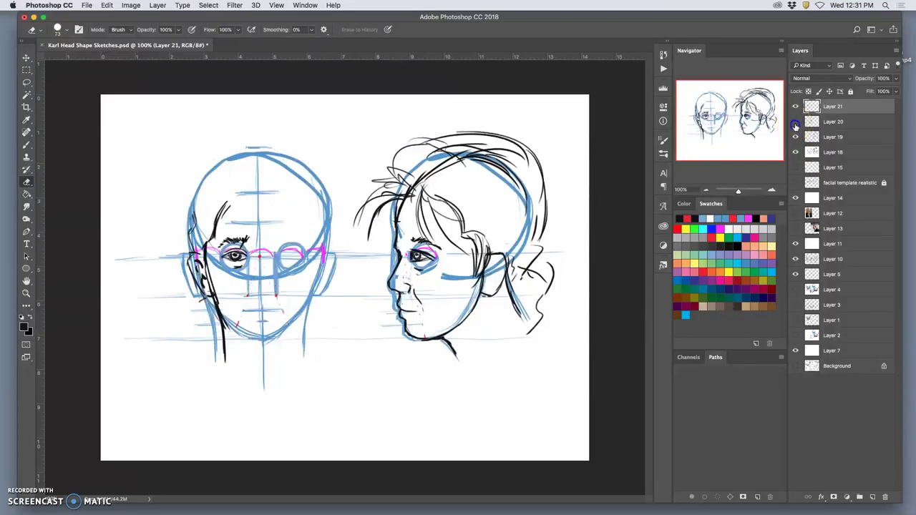
pyautogui.click(795, 122)
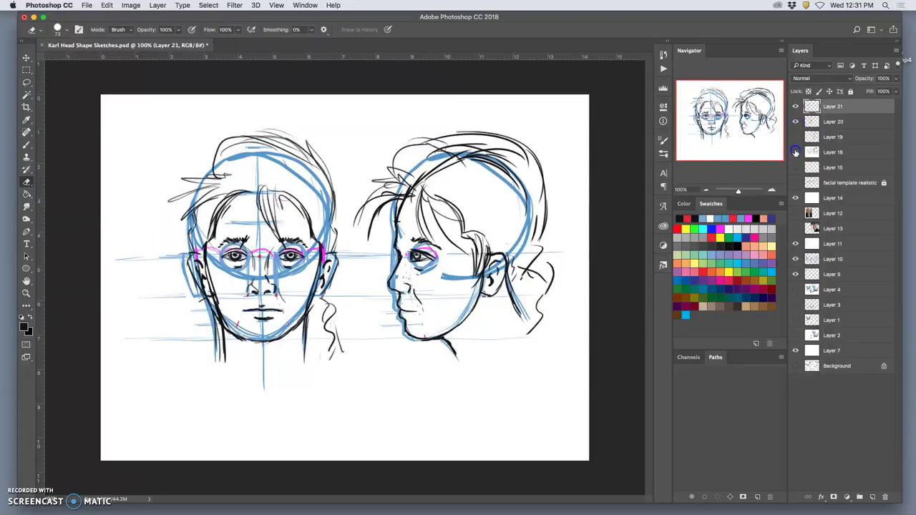
pyautogui.click(795, 152)
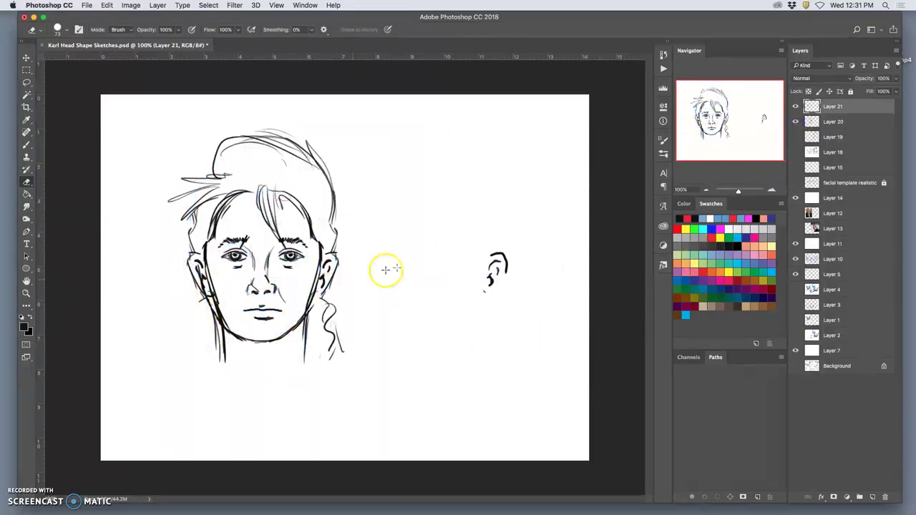
pyautogui.click(795, 136)
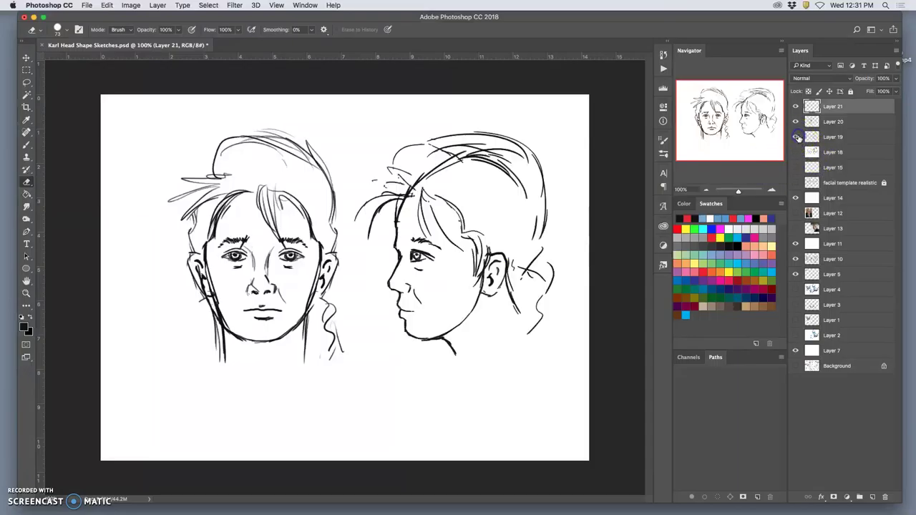